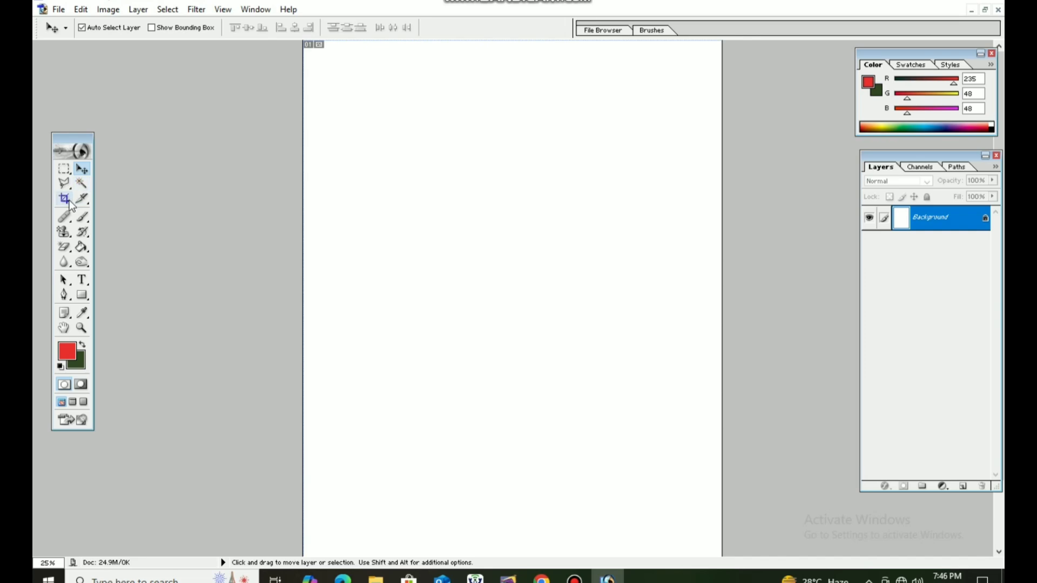
pyautogui.click(65, 184)
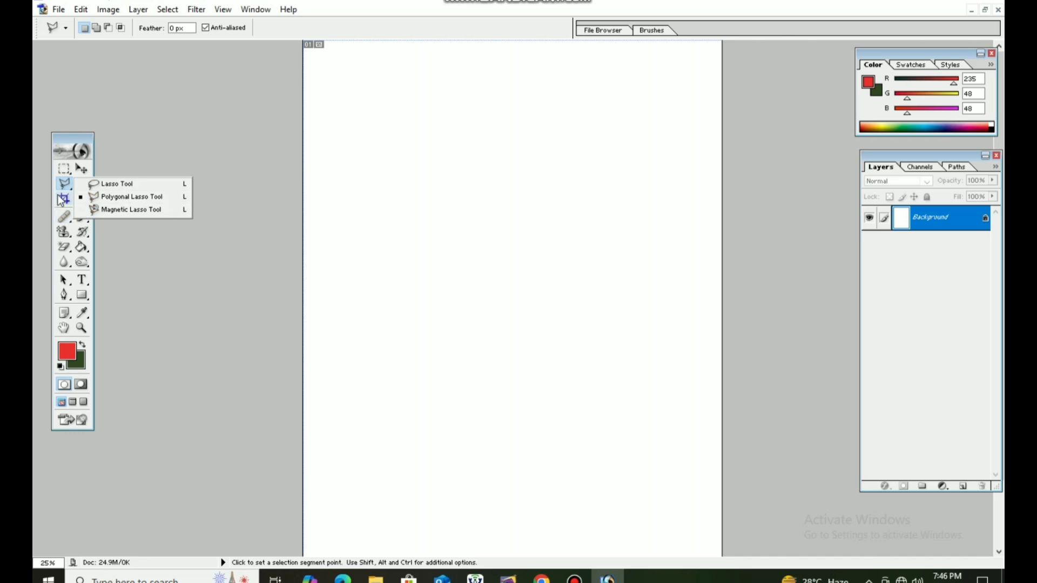
pyautogui.click(64, 187)
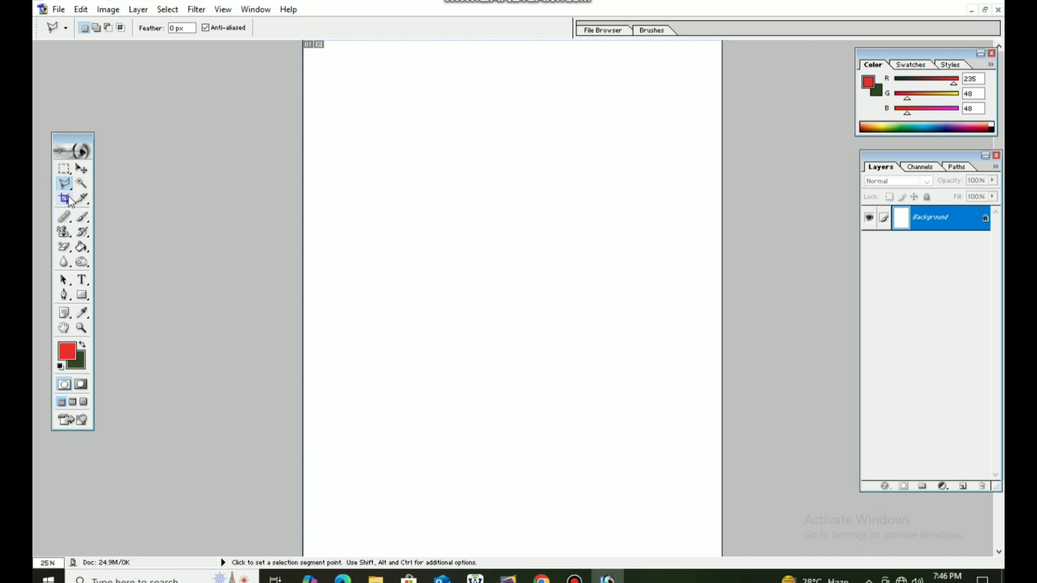
pyautogui.click(82, 202)
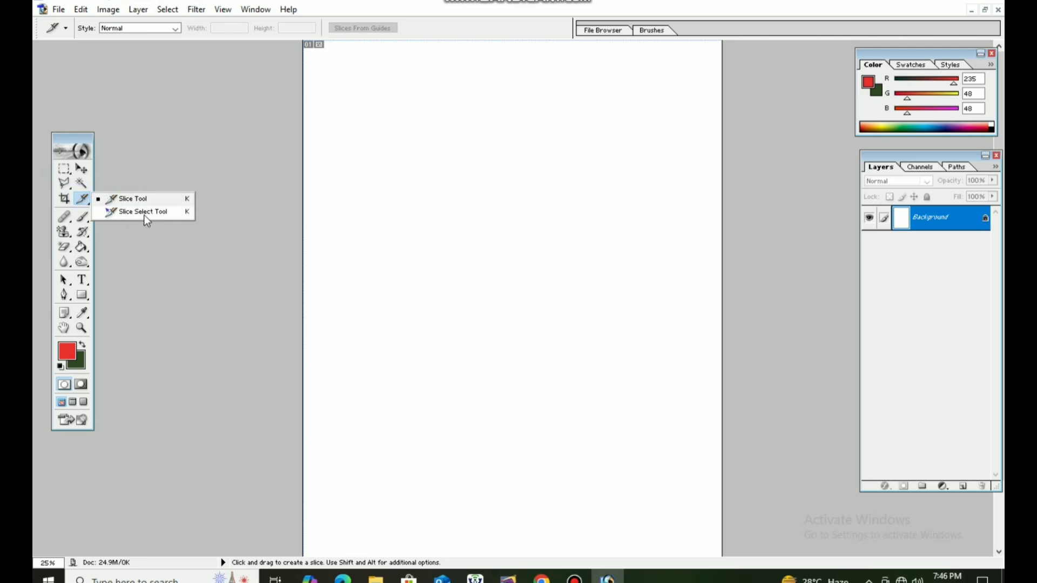
pyautogui.click(64, 216)
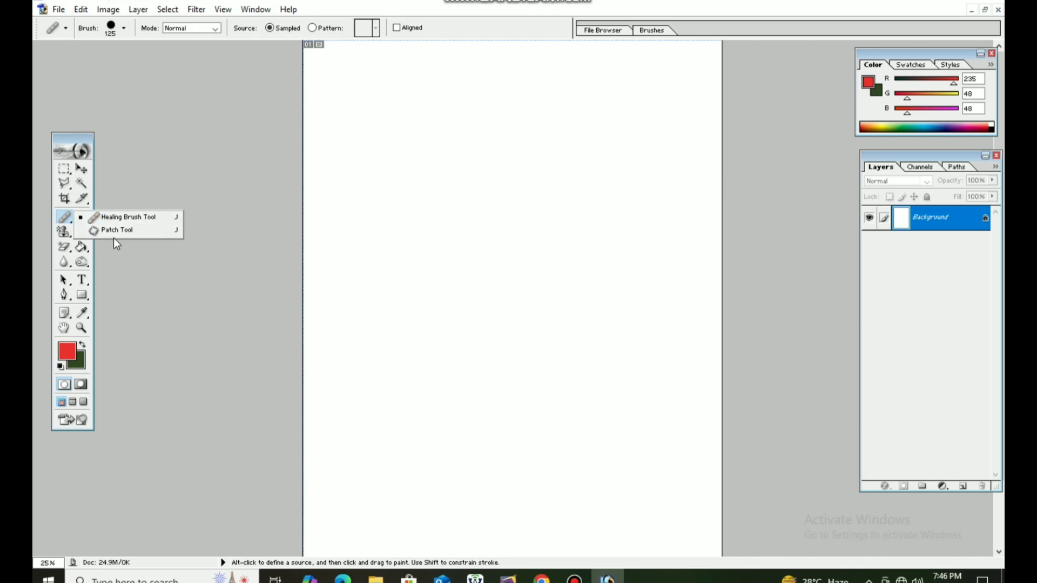
pyautogui.press('Escape')
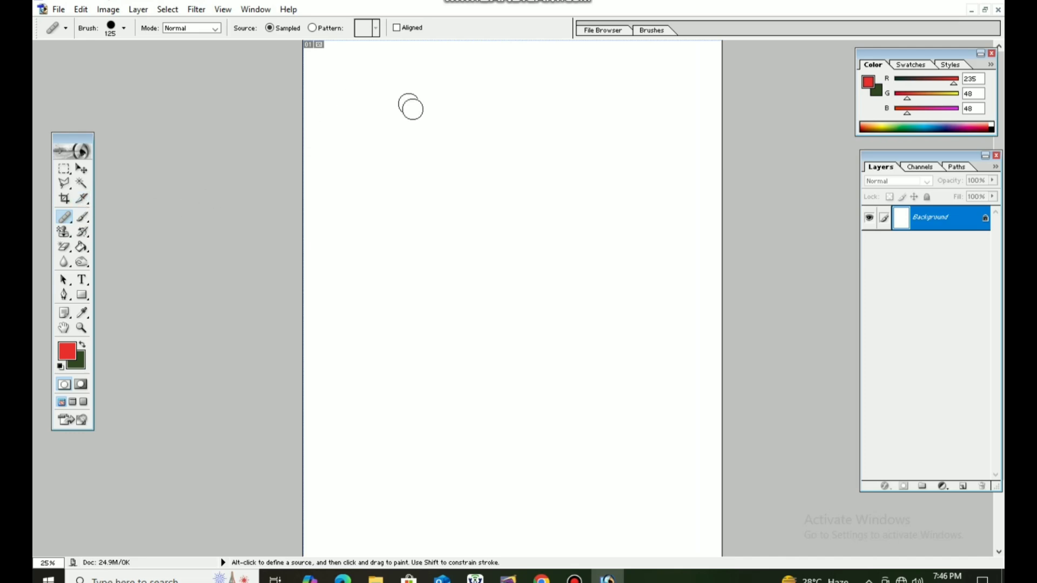
pyautogui.click(82, 198)
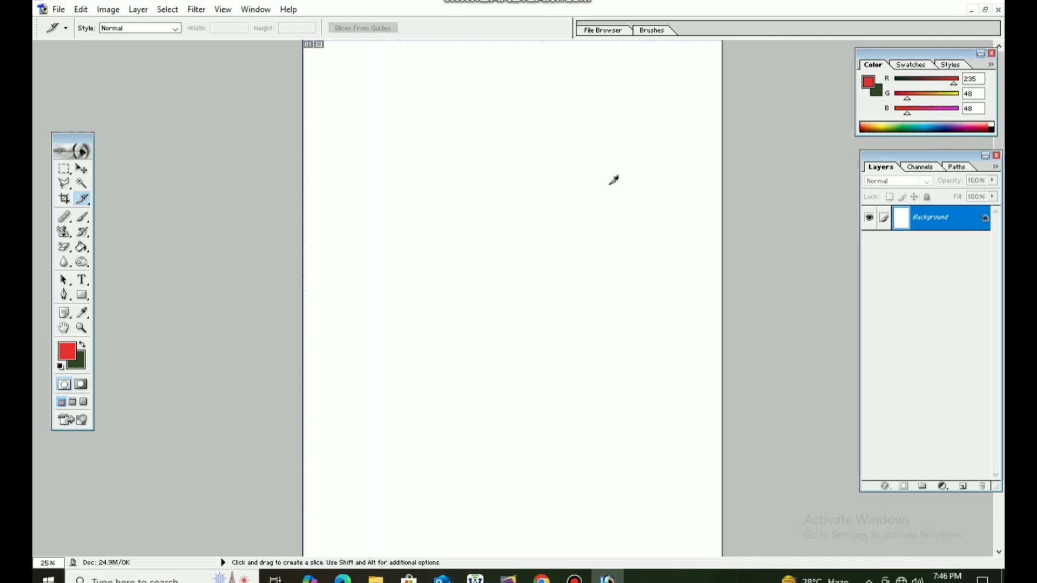
# Open the image 55.jpg from the Desktop.
pyautogui.click(60, 10)
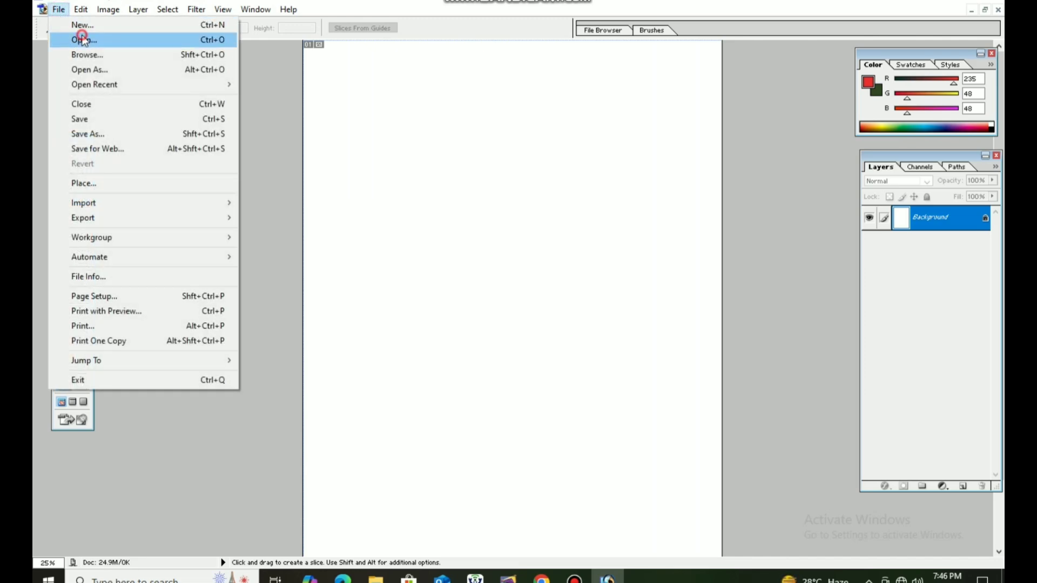
pyautogui.click(83, 37)
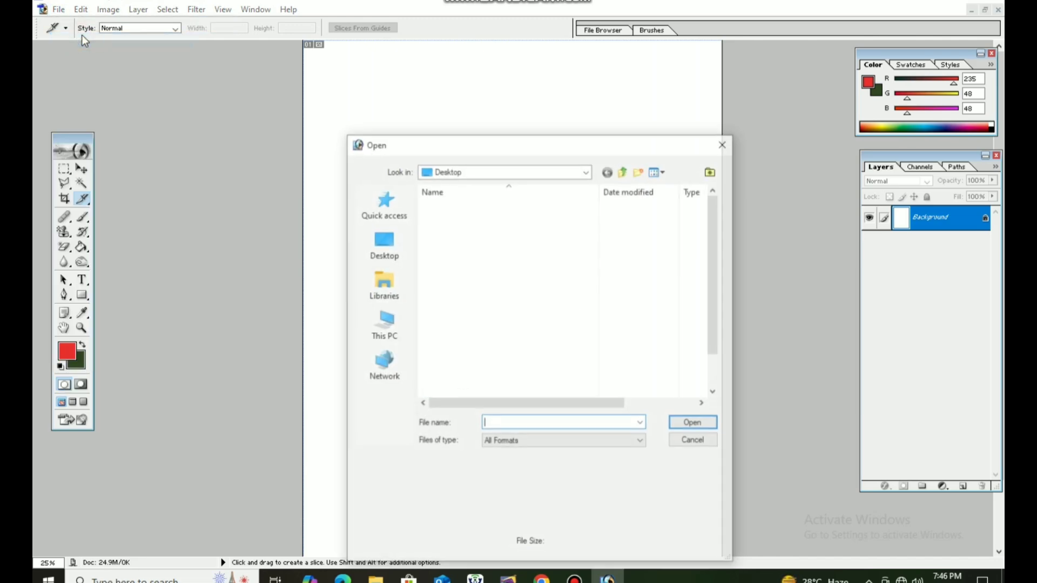
pyautogui.click(400, 238)
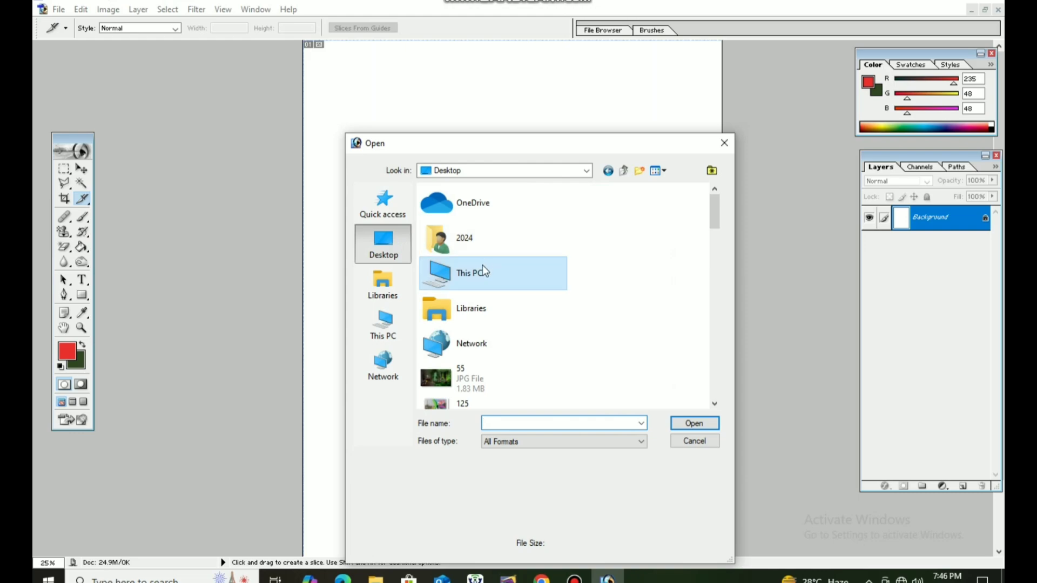
pyautogui.scroll(-3, 491, 371)
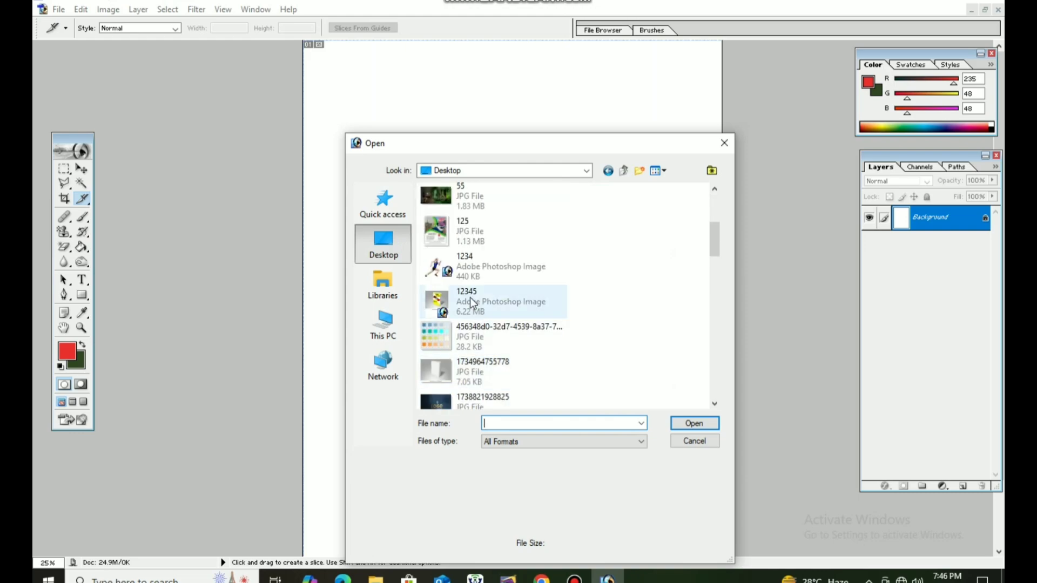
pyautogui.click(452, 198)
pyautogui.click(694, 423)
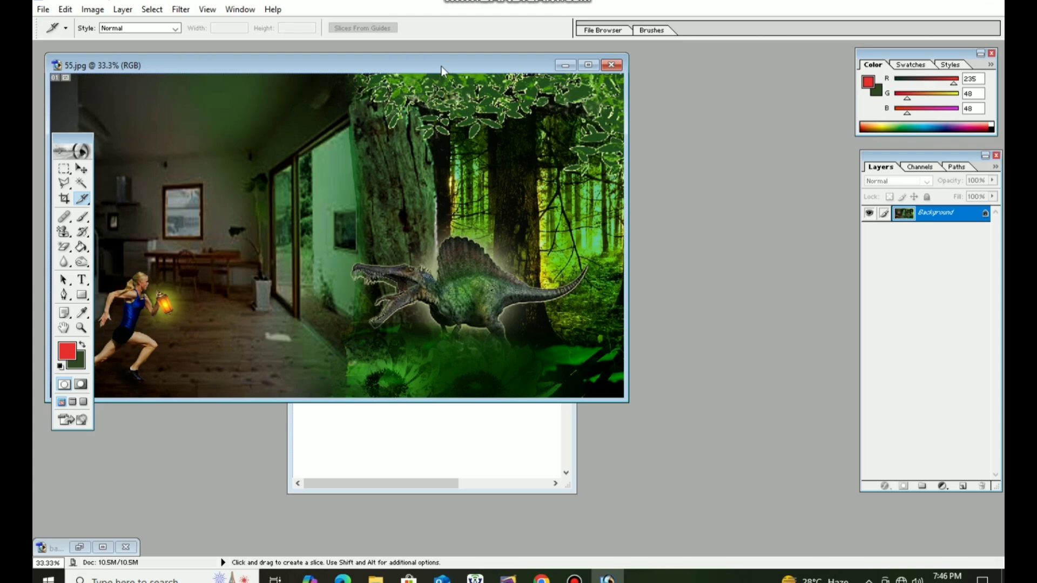
# Copy the 55.jpg picture into the blank Untitled-1 document, minimize the source image and fit the picture across the page in the maximized document.
pyautogui.moveTo(442, 70); pyautogui.dragTo(444, 164)
pyautogui.click(81, 169)
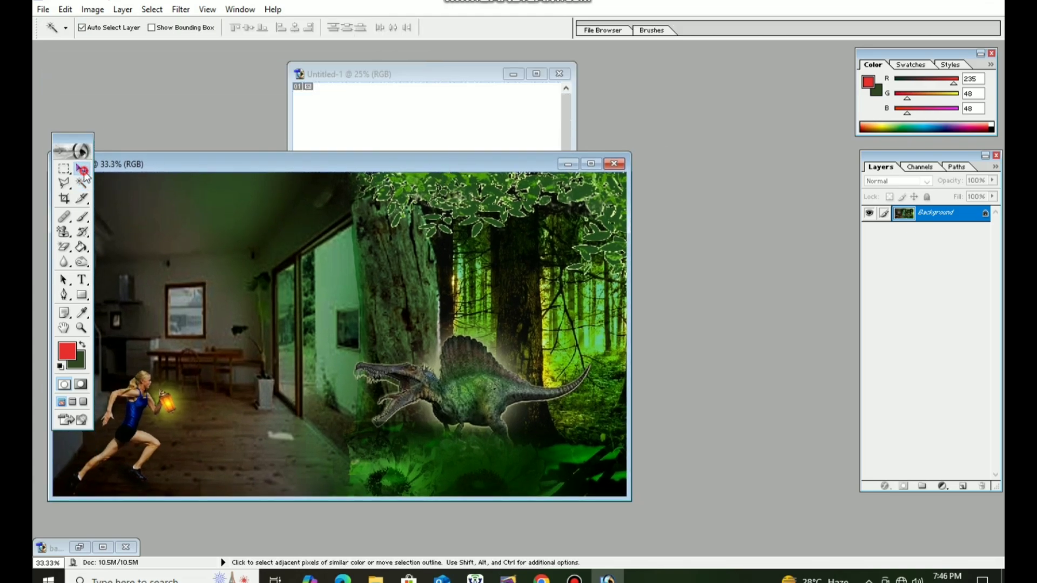
pyautogui.moveTo(214, 242); pyautogui.dragTo(388, 130)
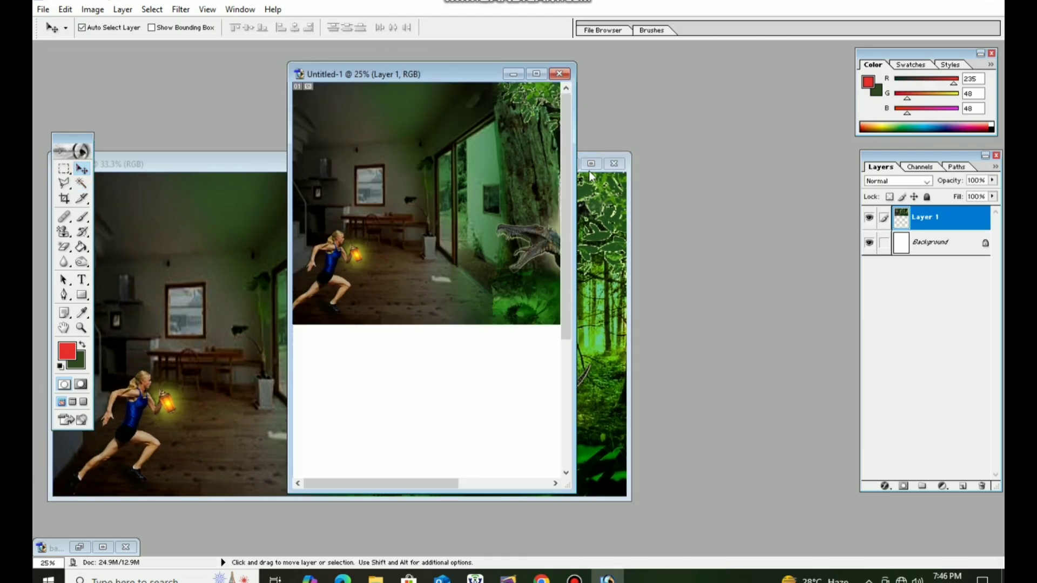
pyautogui.click(182, 168)
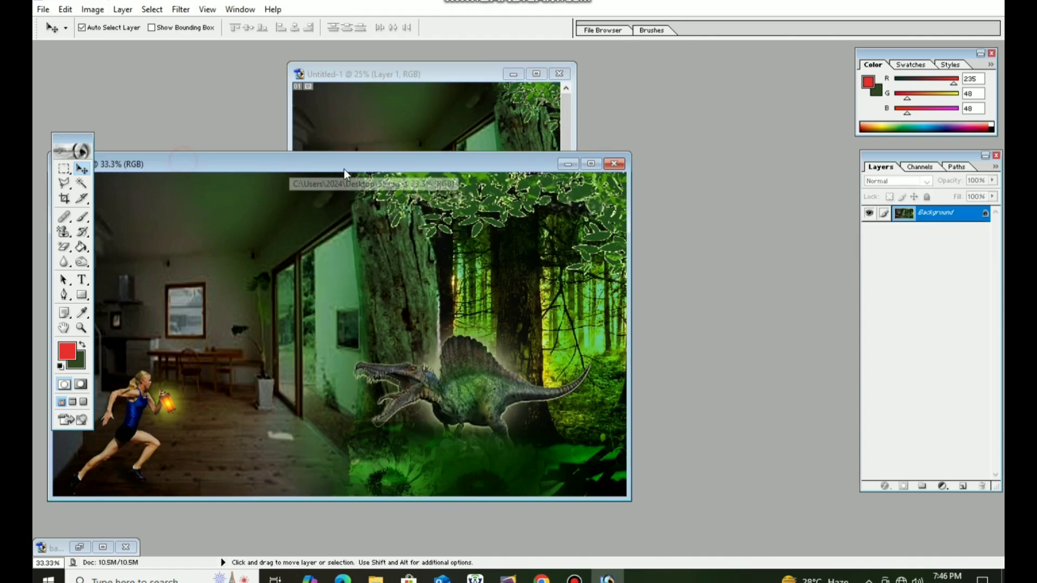
pyautogui.click(568, 163)
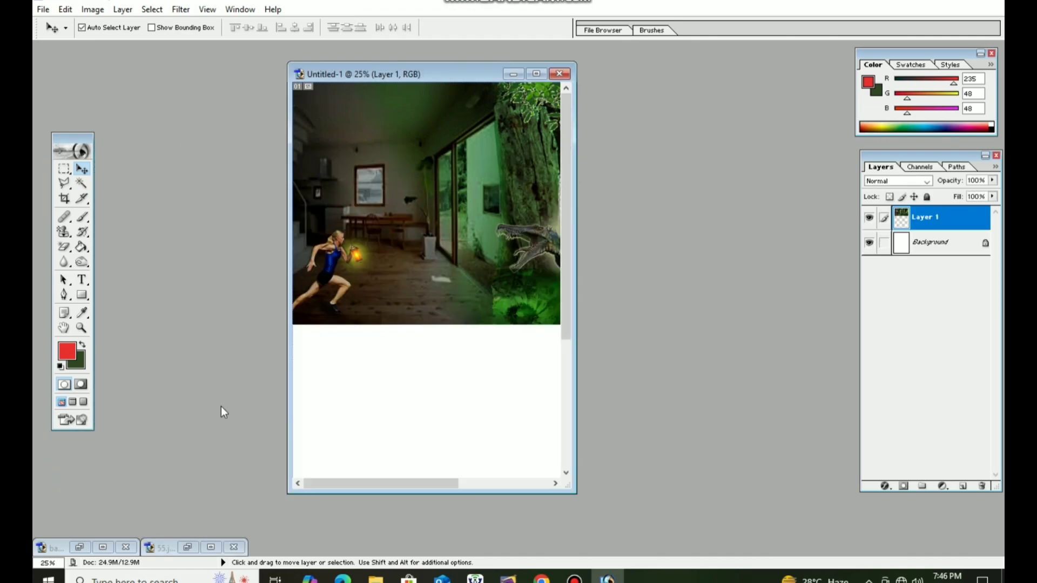
pyautogui.click(536, 74)
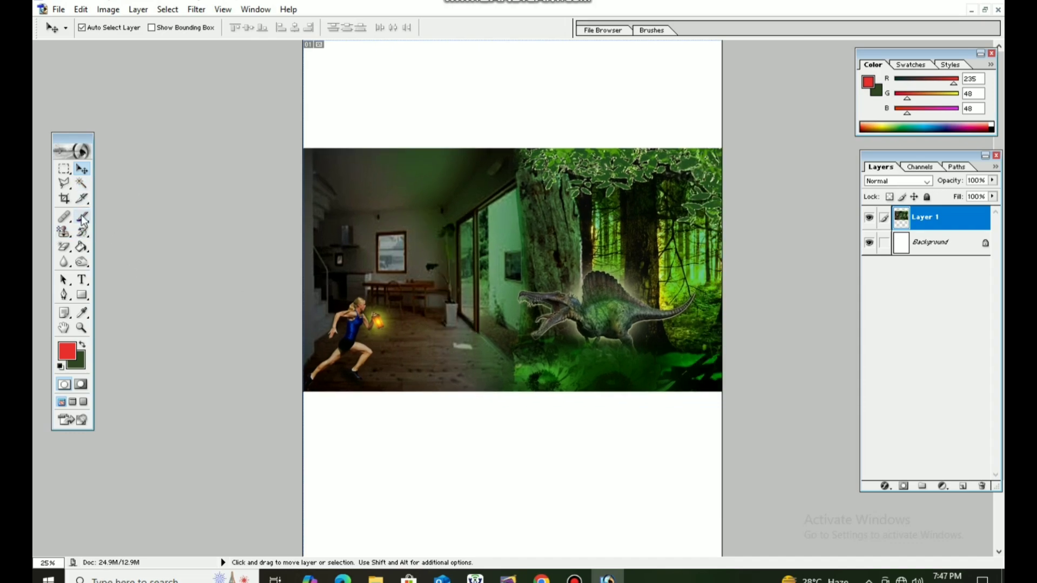
# Divide the picture into three side-by-side, full-height slices with the Slice Tool, covering the runner, the glass doors and the forest.
pyautogui.click(82, 198)
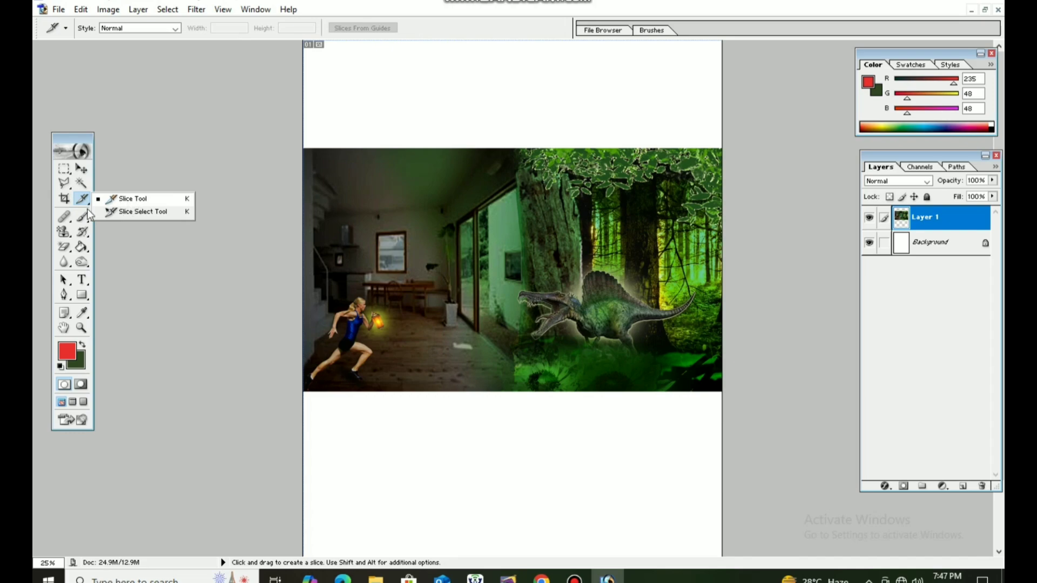
pyautogui.click(77, 200)
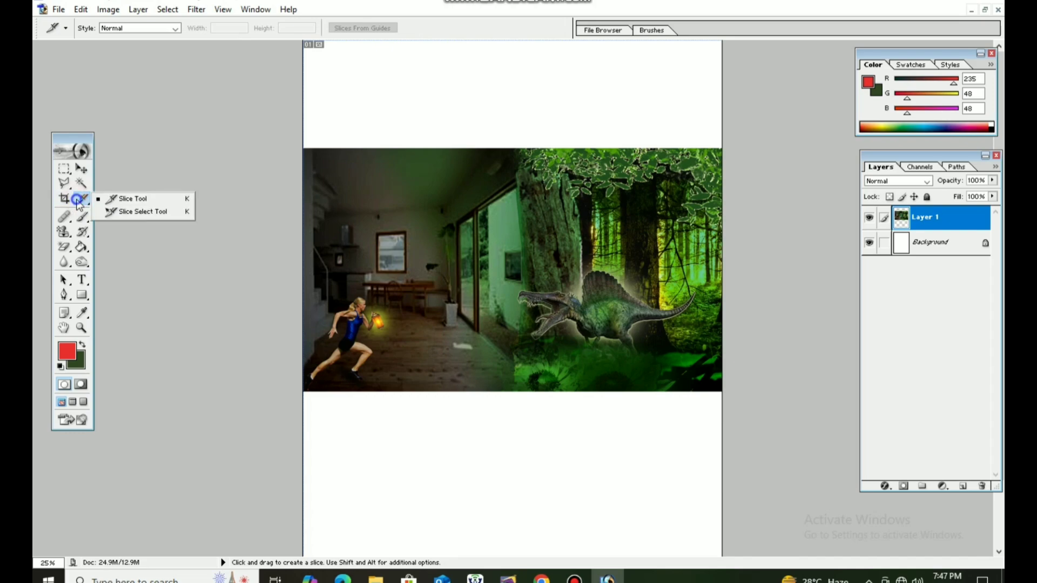
pyautogui.click(78, 202)
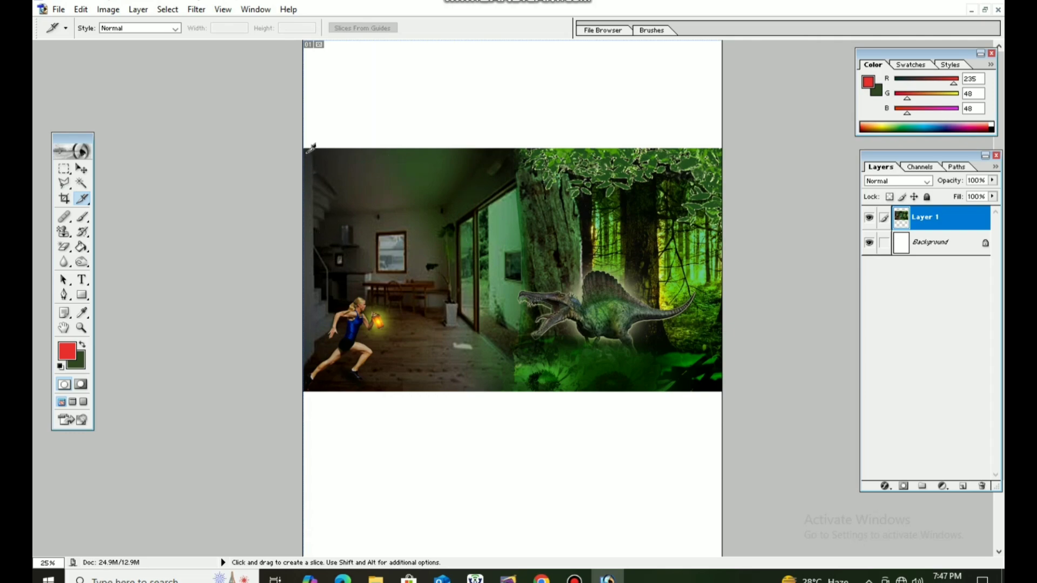
pyautogui.moveTo(307, 147); pyautogui.dragTo(431, 386)
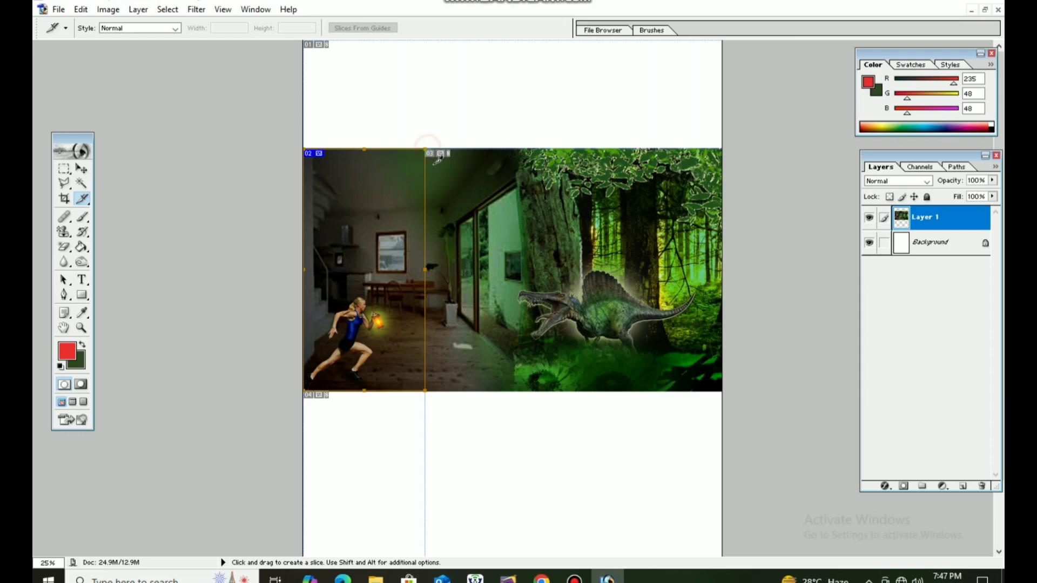
pyautogui.moveTo(440, 168); pyautogui.dragTo(573, 391)
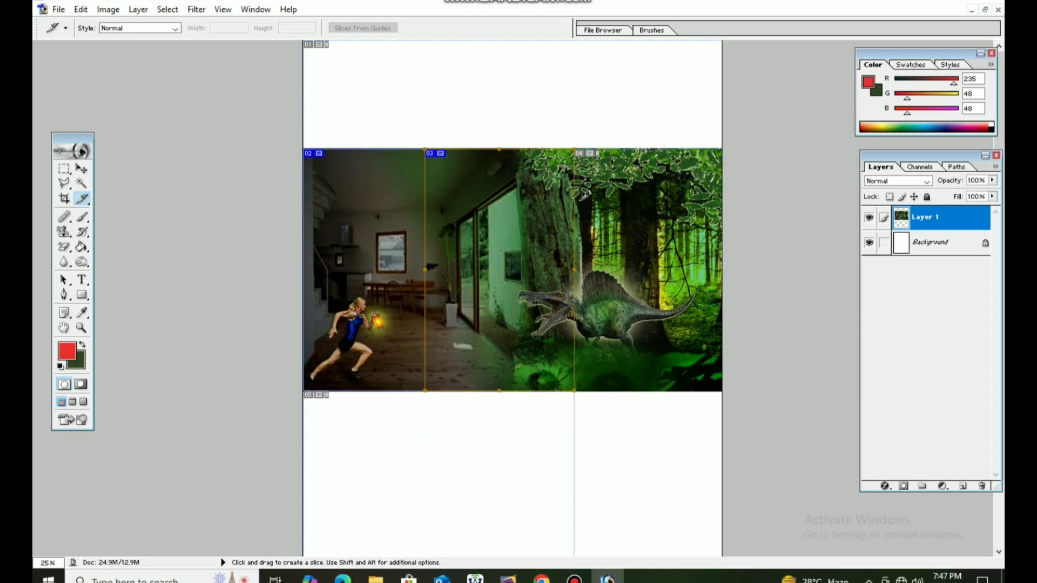
pyautogui.moveTo(574, 149); pyautogui.dragTo(726, 385)
pyautogui.press('ctrl')
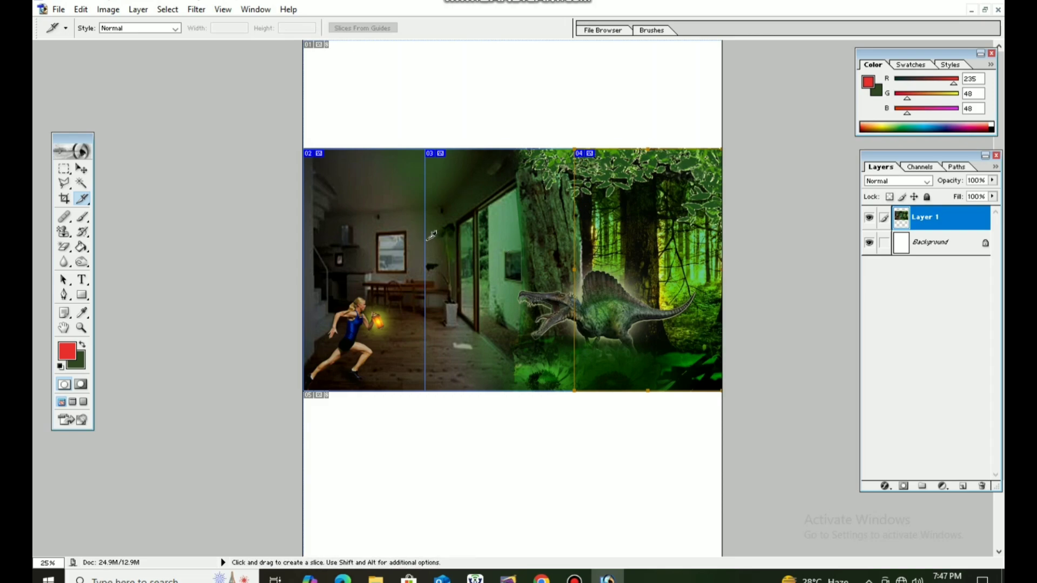
pyautogui.press('ctrl')
pyautogui.click(82, 169)
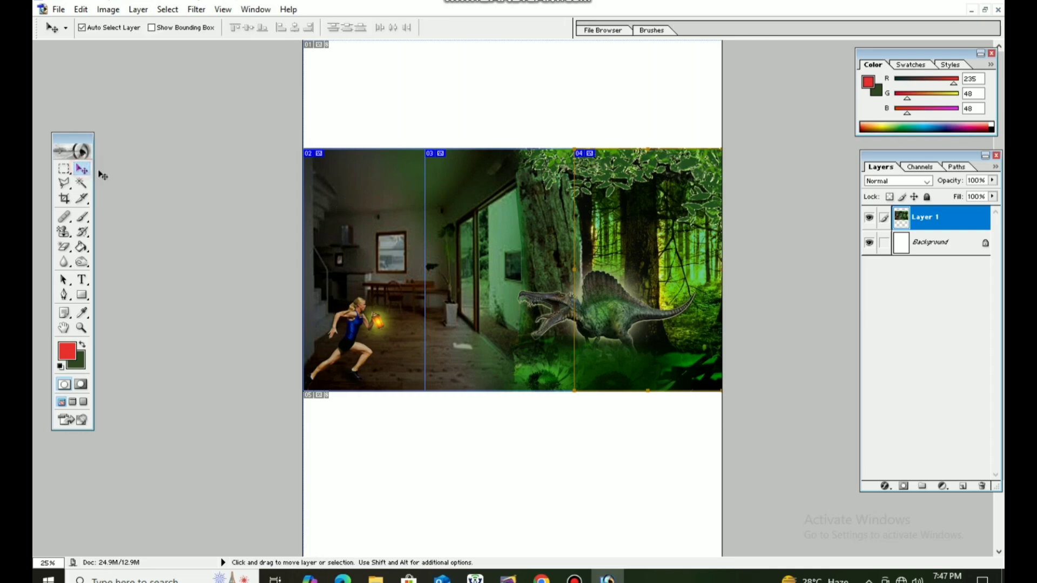
# Save the sliced document for web as GIF to the Desktop as Untitled-1, using HTML and Images with all slices.
pyautogui.click(58, 10)
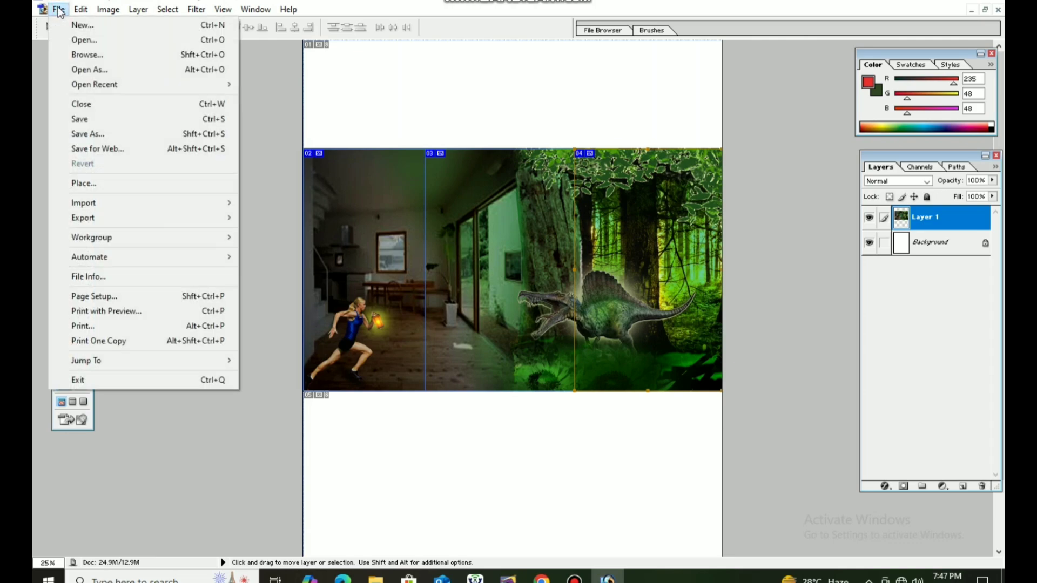
pyautogui.click(115, 148)
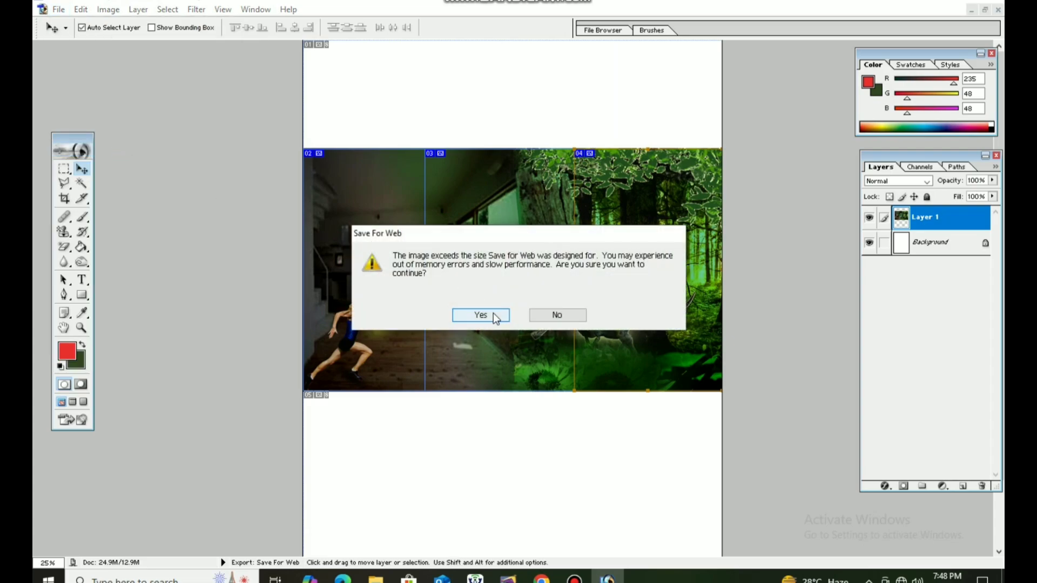
pyautogui.click(494, 314)
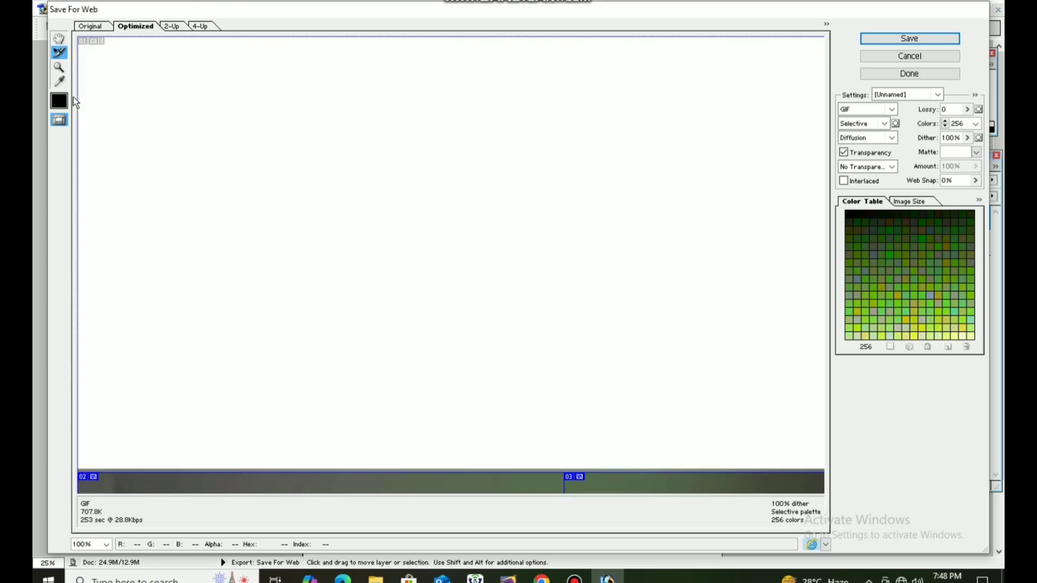
pyautogui.click(894, 34)
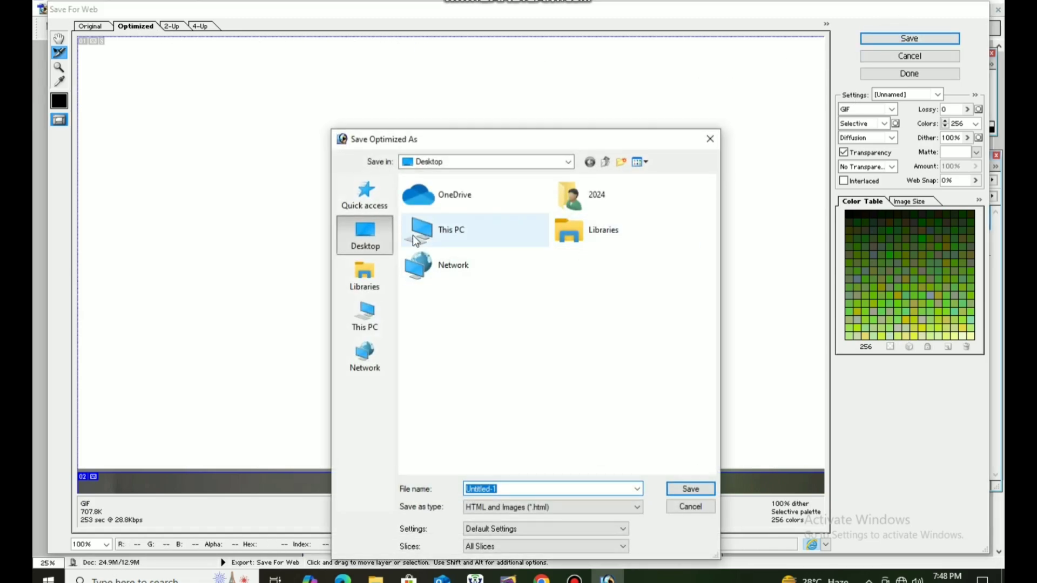
pyautogui.click(693, 489)
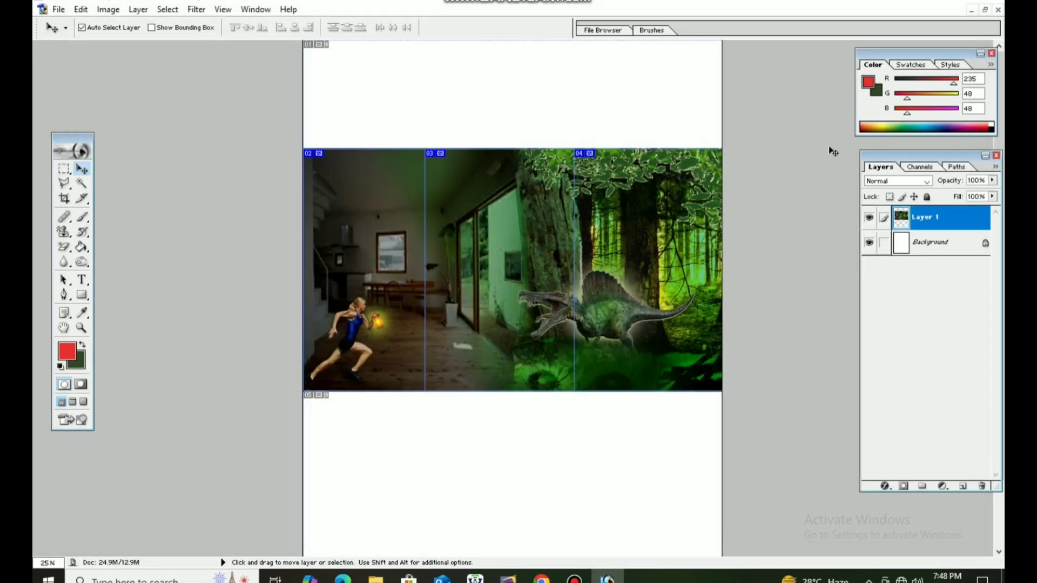
# Switch to File Explorer and open the exported images folder on the Desktop.
pyautogui.press('super+d')
pyautogui.doubleClick(47, 19)
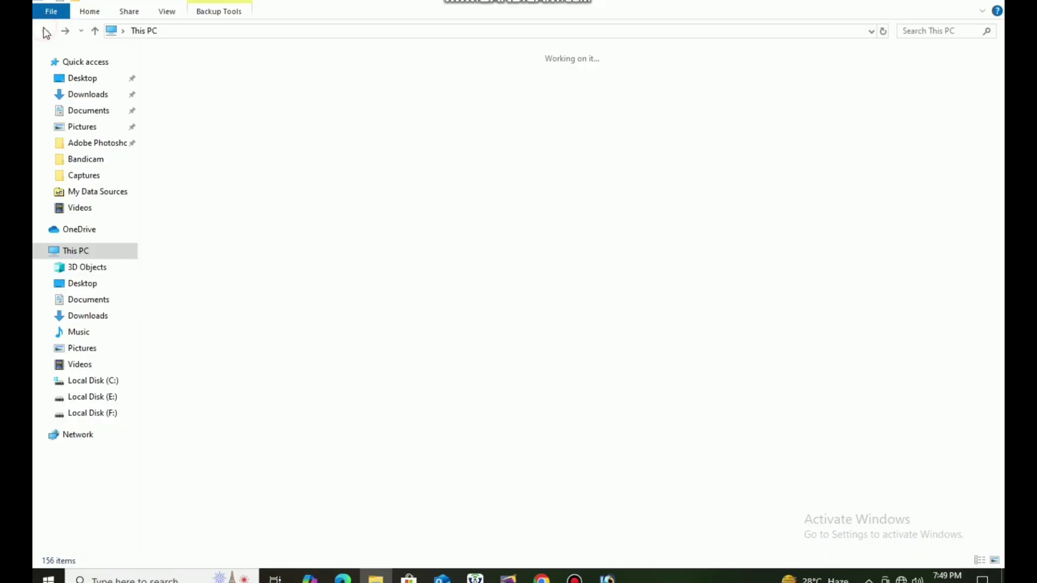
pyautogui.click(82, 78)
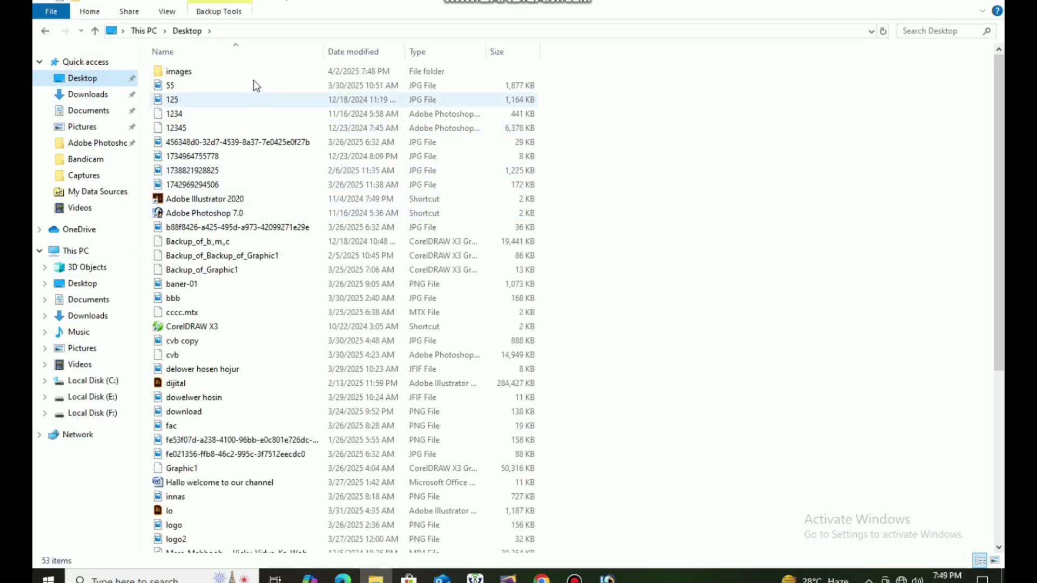
pyautogui.doubleClick(262, 76)
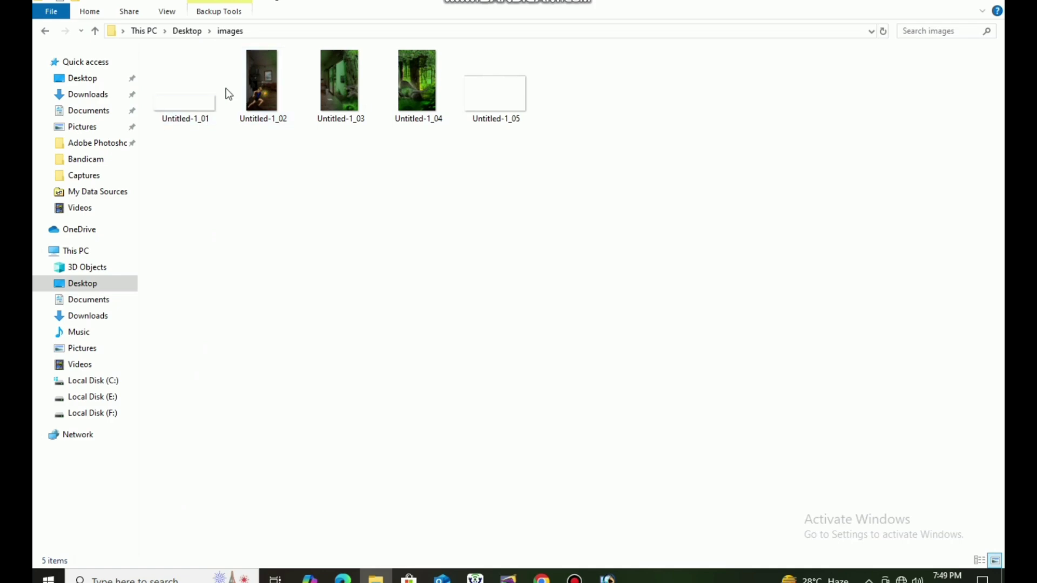
# View the exported slice images one after another in Photos, from Untitled-1_02 through Untitled-1_05.
pyautogui.click(259, 92)
pyautogui.doubleClick(258, 91)
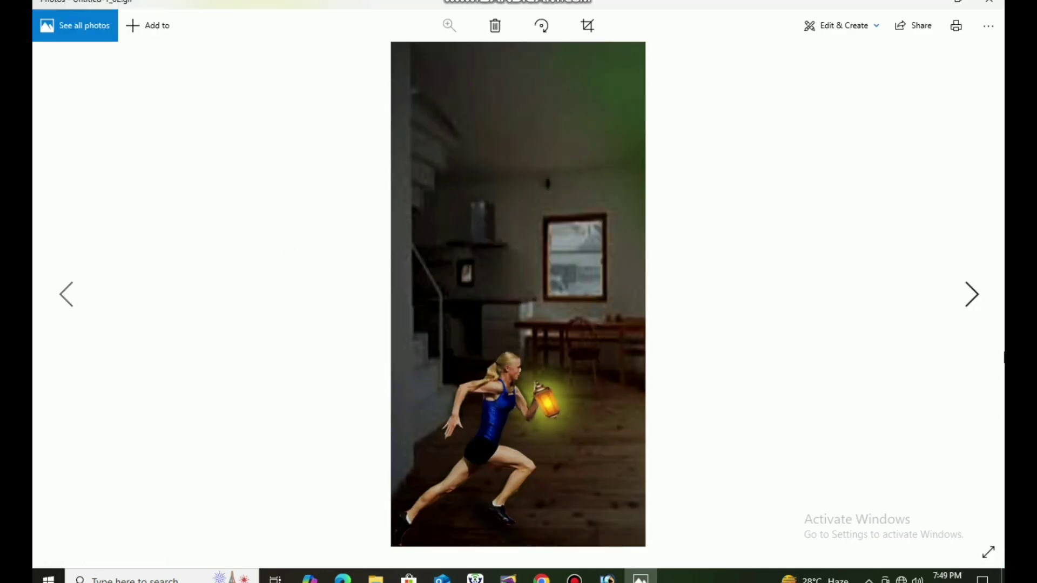
pyautogui.click(973, 294)
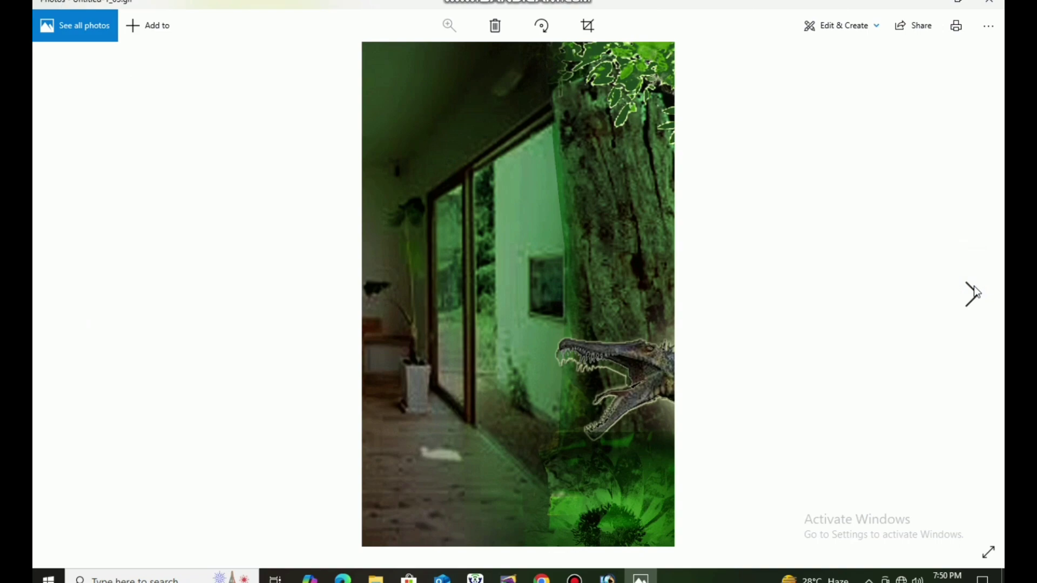
pyautogui.click(973, 291)
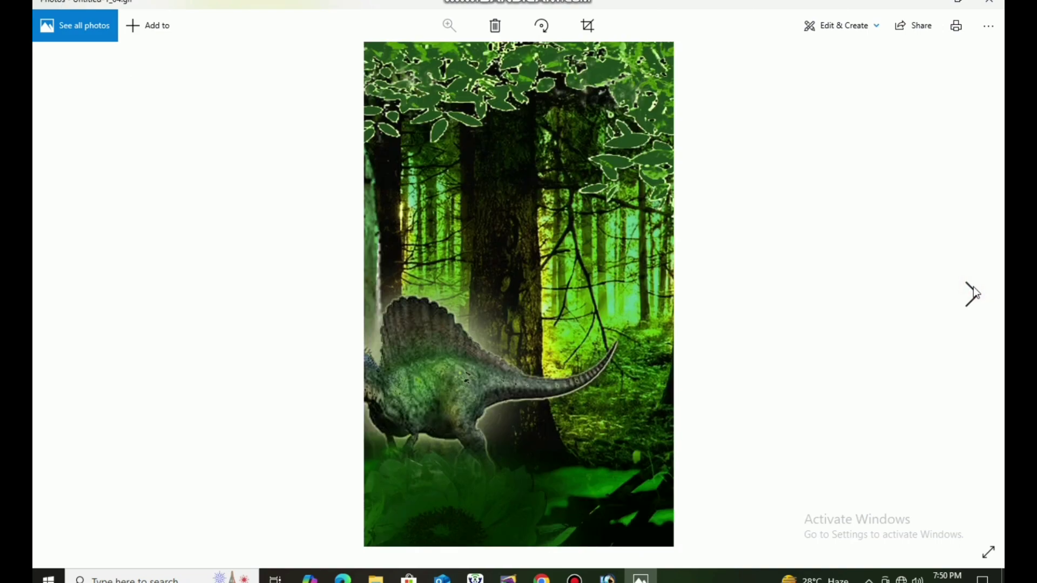
pyautogui.click(973, 292)
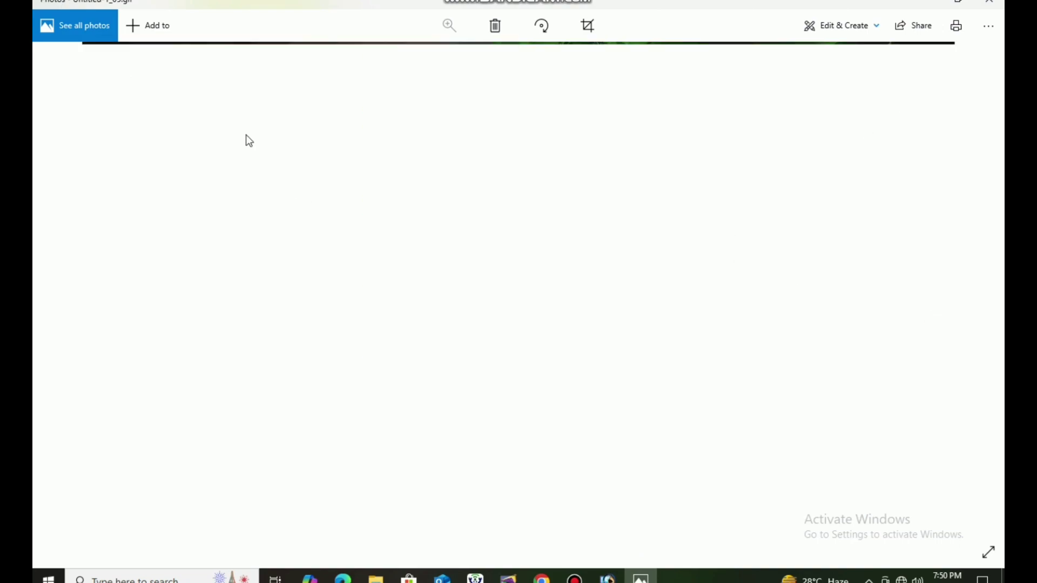
# Close the photo viewer and the images folder, and switch back to Photoshop.
pyautogui.click(989, 2)
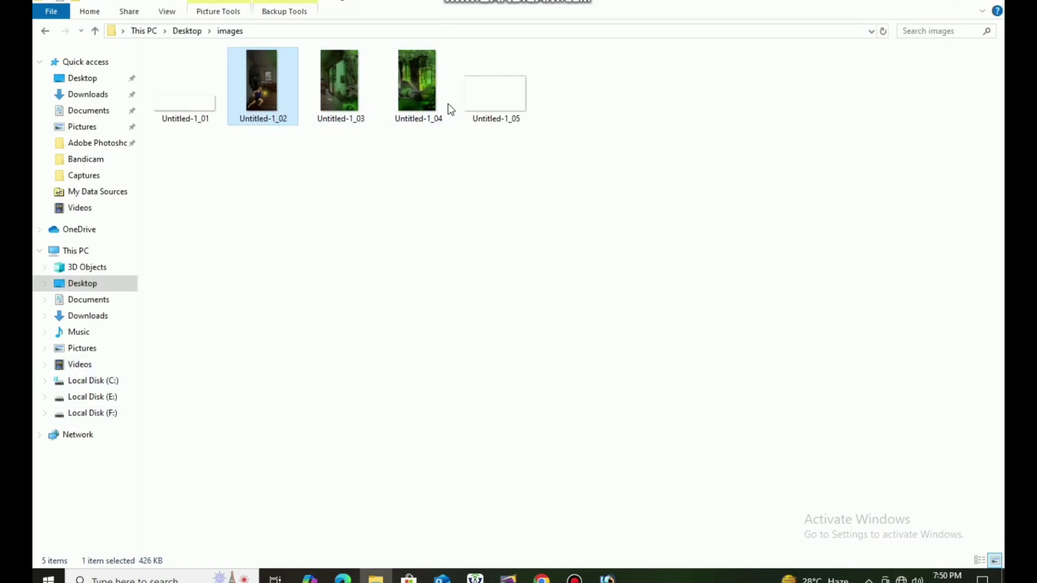
pyautogui.click(988, 2)
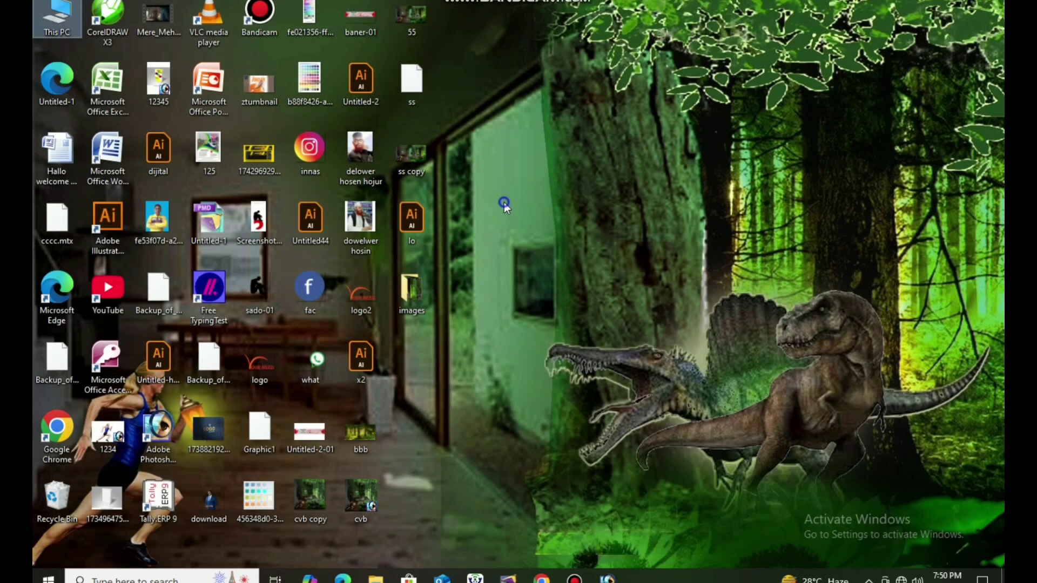
pyautogui.rightClick(504, 202)
pyautogui.click(544, 242)
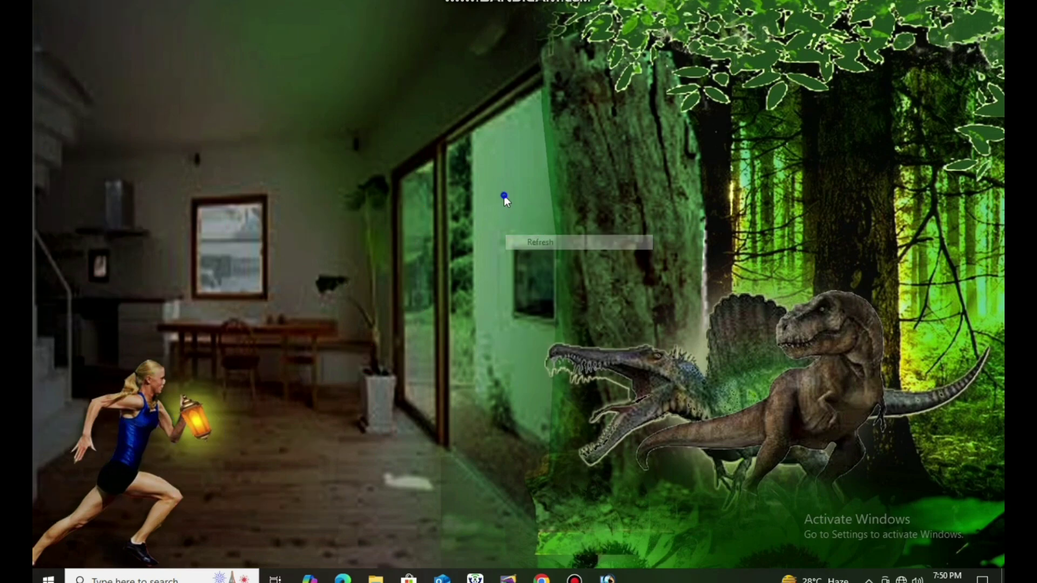
pyautogui.rightClick(503, 197)
pyautogui.click(540, 242)
pyautogui.hotkey('alt', 'Tab')
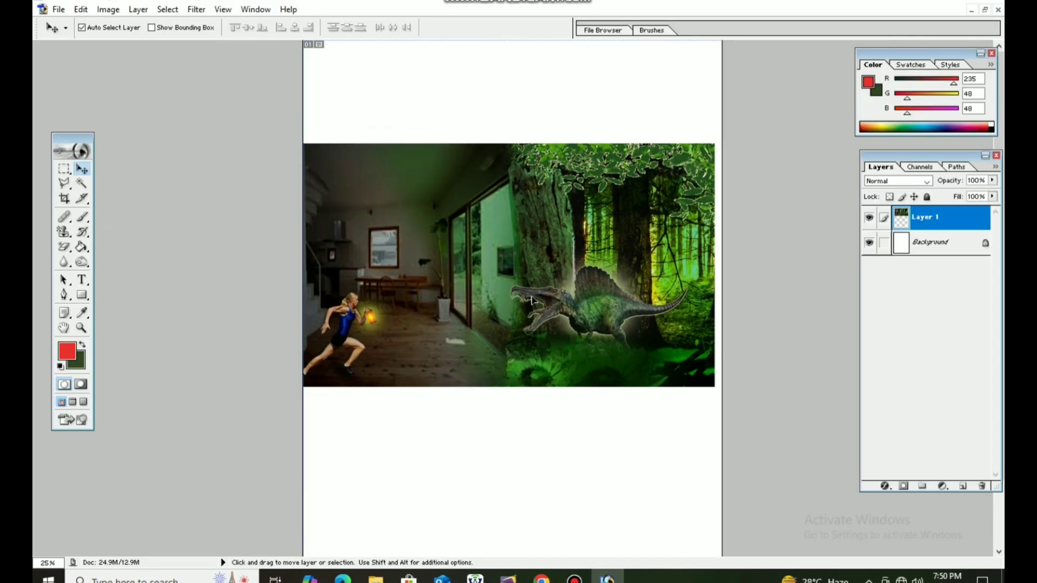
pyautogui.moveTo(532, 301); pyautogui.dragTo(532, 302)
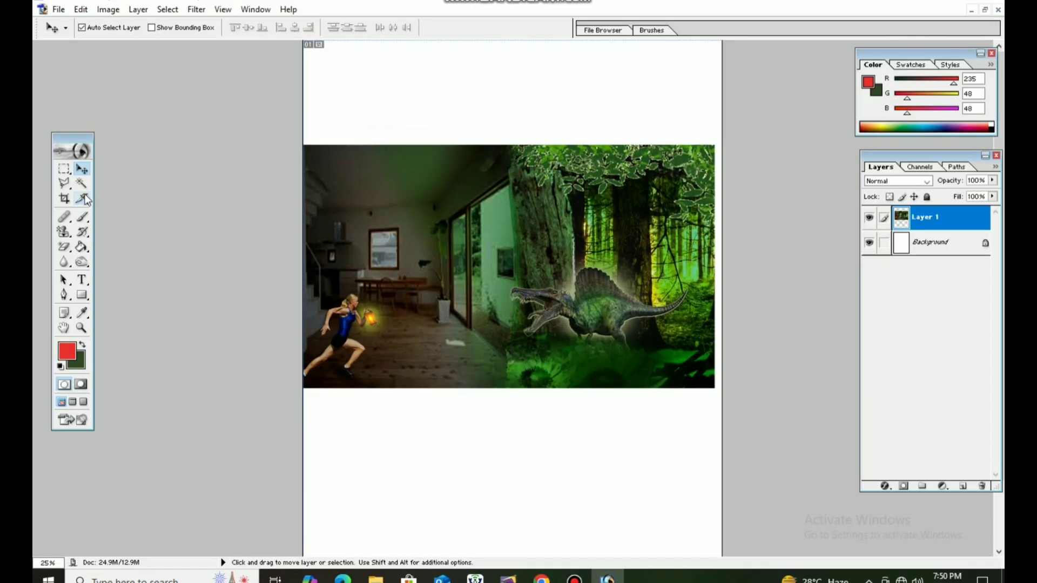
pyautogui.moveTo(85, 200); pyautogui.dragTo(138, 228)
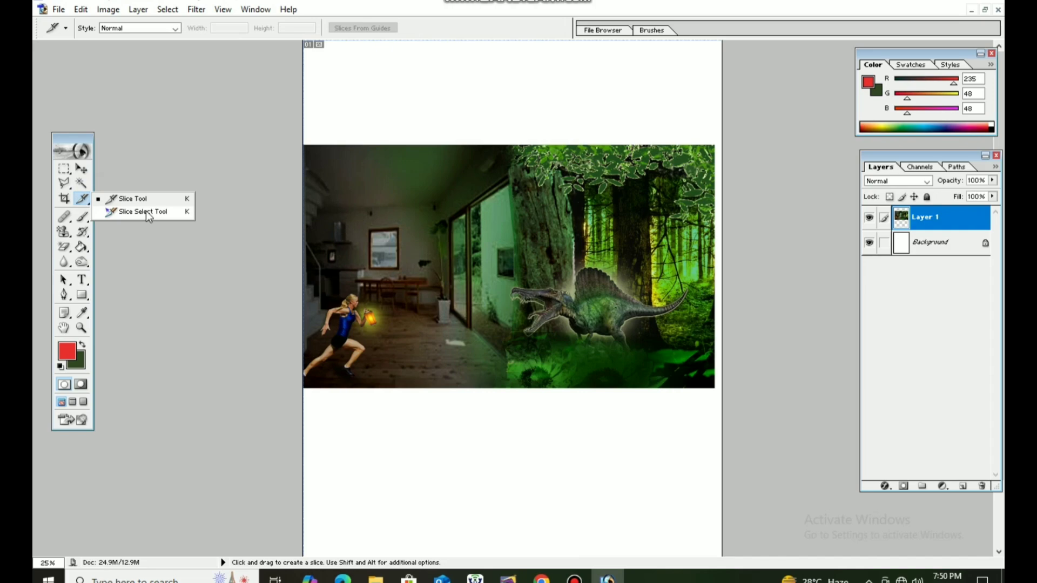
pyautogui.click(146, 210)
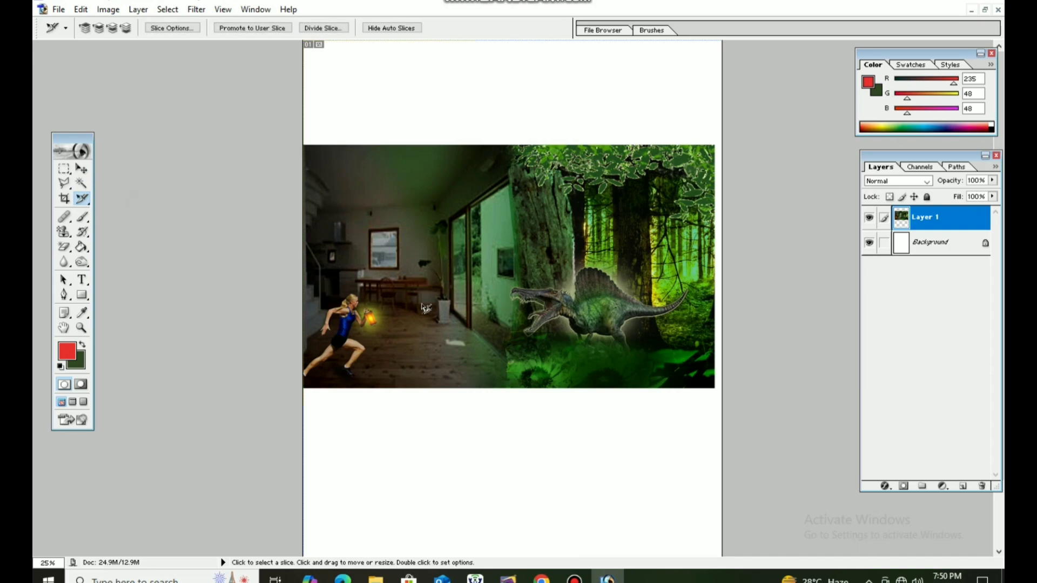
pyautogui.hotkey('ctrl', 'z')
pyautogui.hotkey('ctrl', 'z')
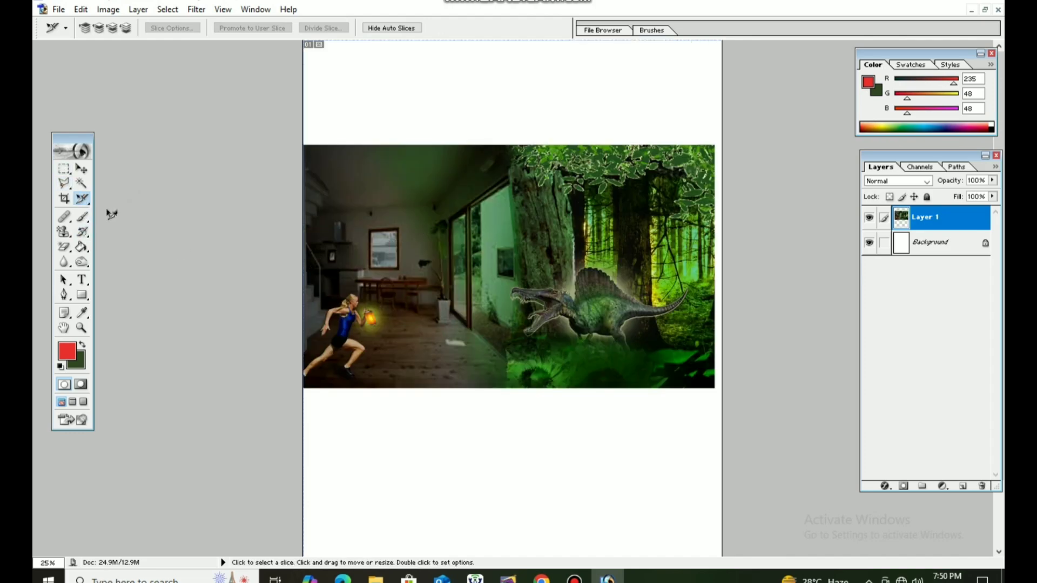
pyautogui.click(306, 146)
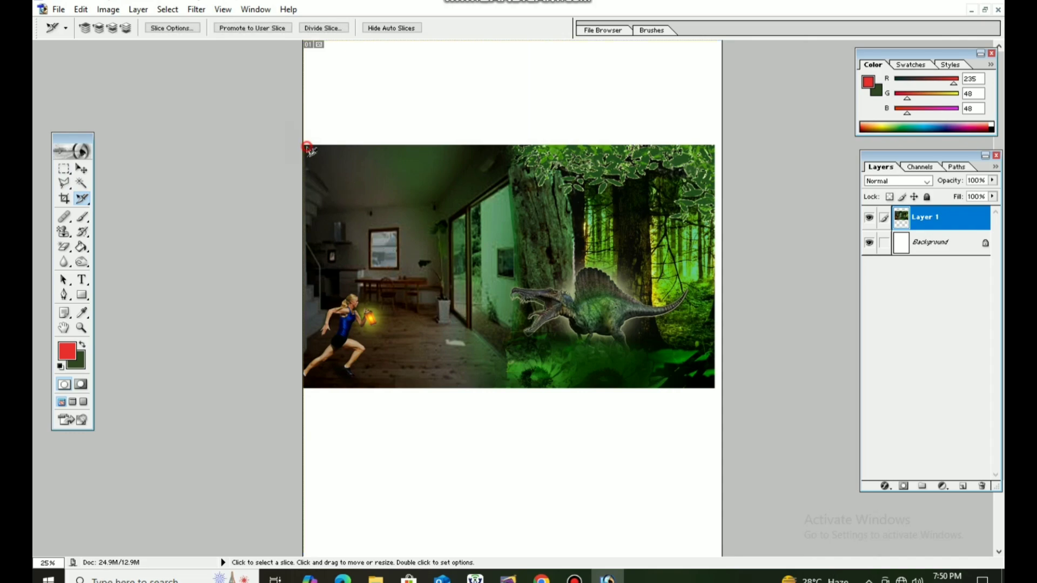
# Draw three adjoining vertical slices across the picture with the Slice Tool, starting at the runner and ending in the forest.
pyautogui.moveTo(82, 198); pyautogui.dragTo(117, 198)
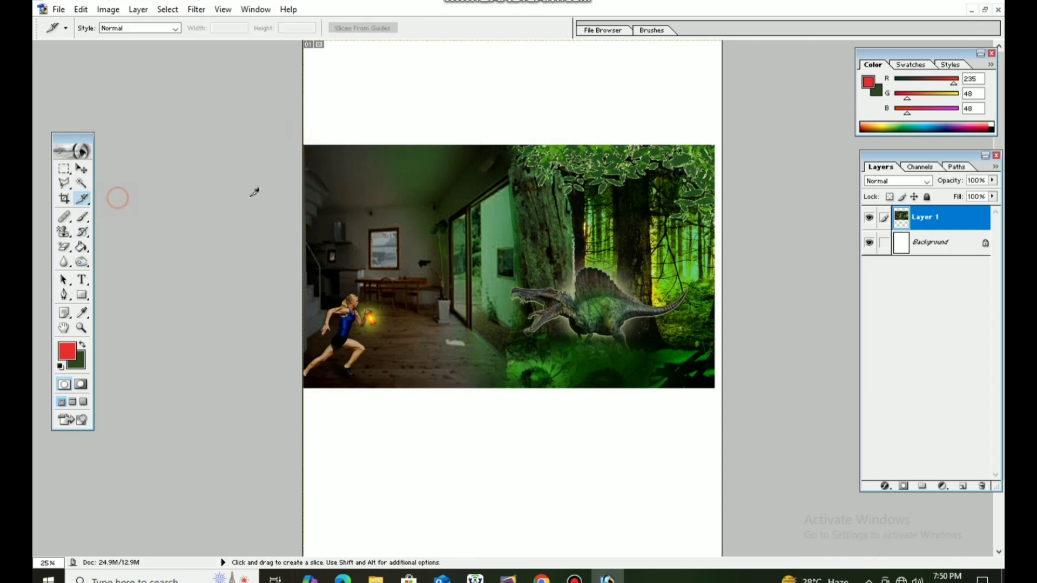
pyautogui.click(306, 145)
pyautogui.moveTo(438, 322); pyautogui.dragTo(422, 388)
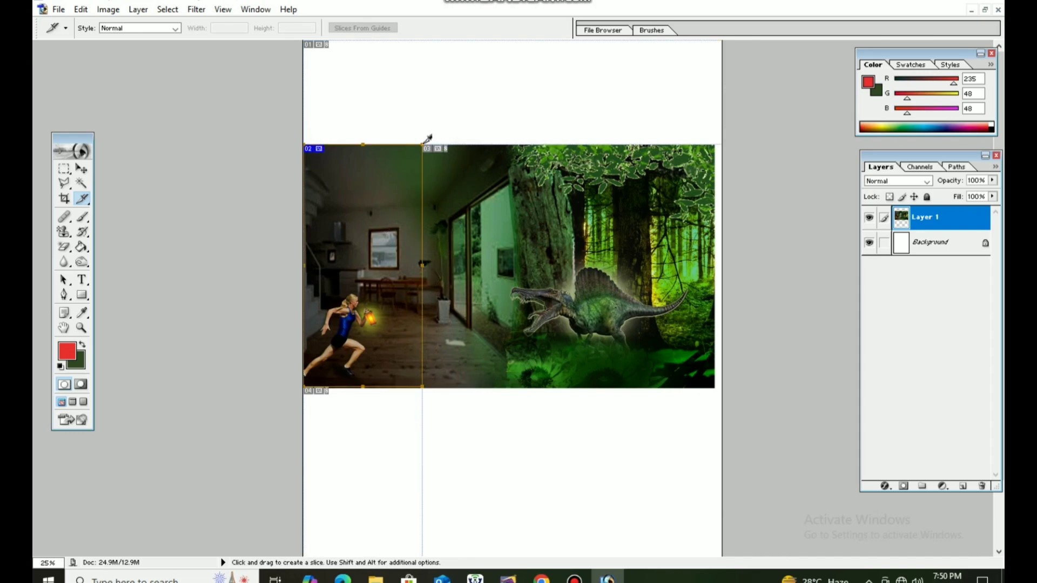
pyautogui.moveTo(423, 145); pyautogui.dragTo(544, 391)
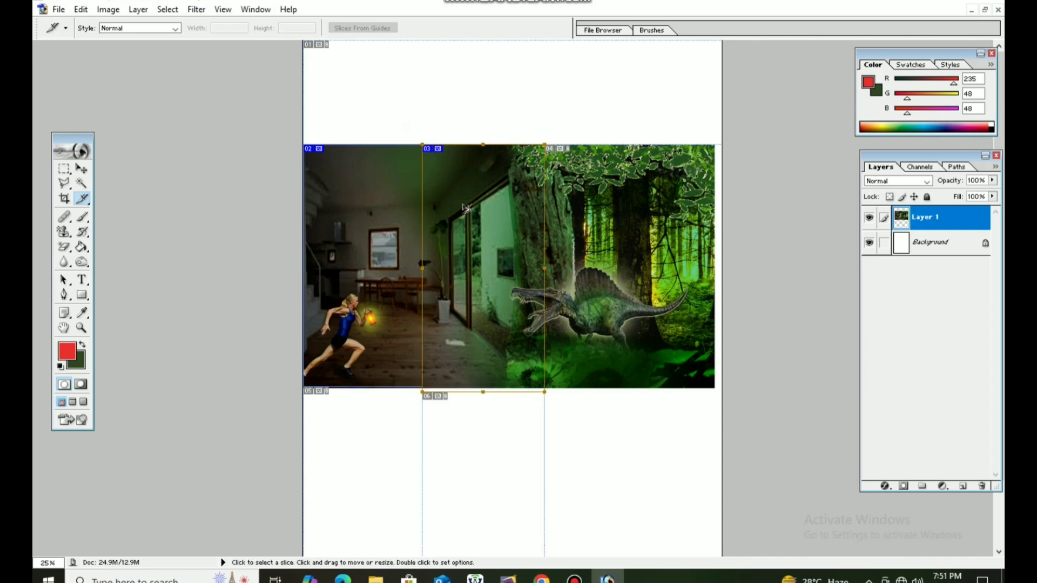
pyautogui.moveTo(546, 143); pyautogui.dragTo(664, 385)
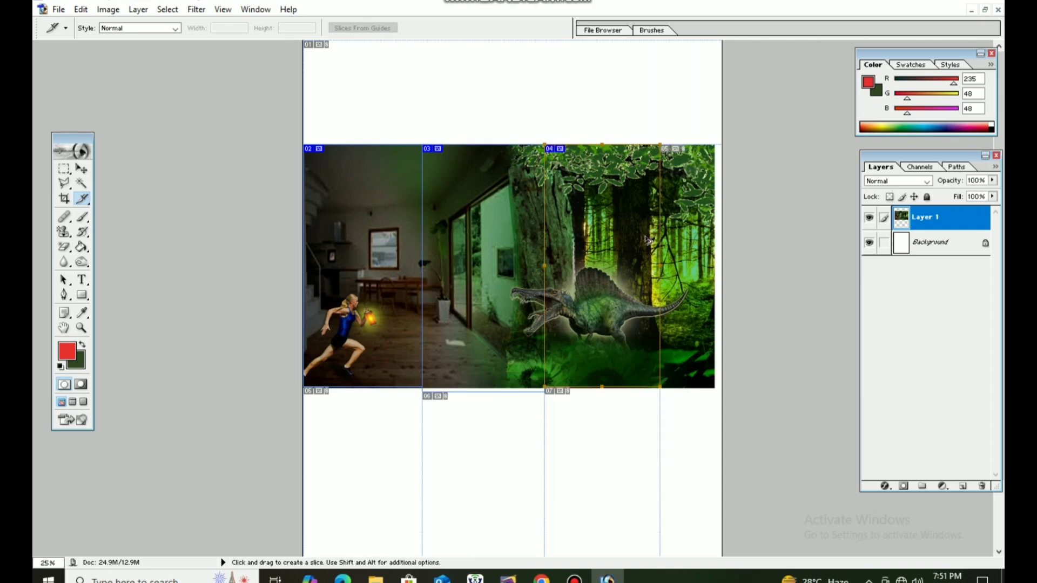
# Narrow the middle slice with the Slice Select Tool by moving its left edge inward over the glass doors.
pyautogui.click(80, 202)
pyautogui.click(135, 211)
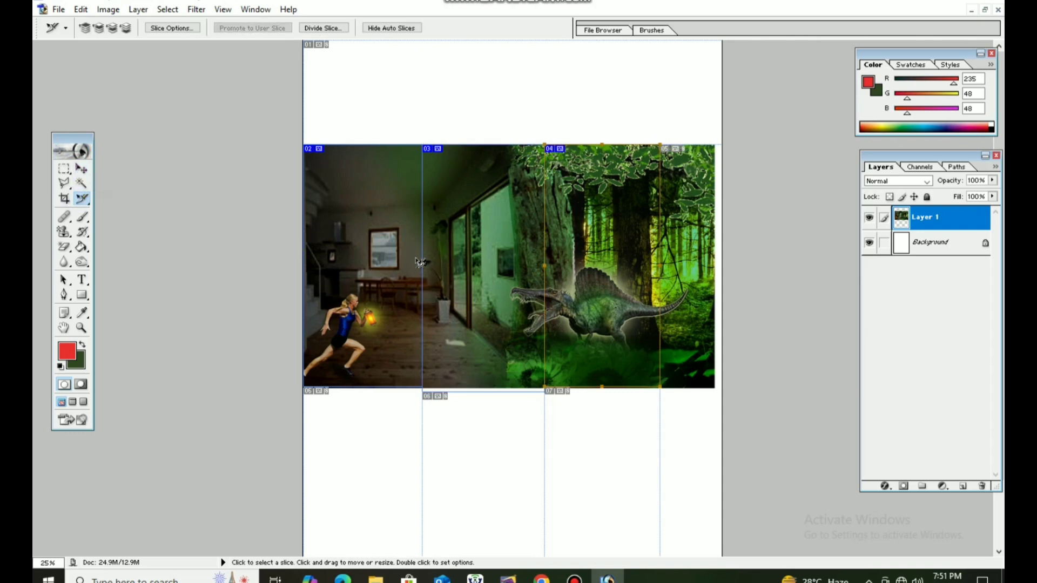
pyautogui.click(86, 201)
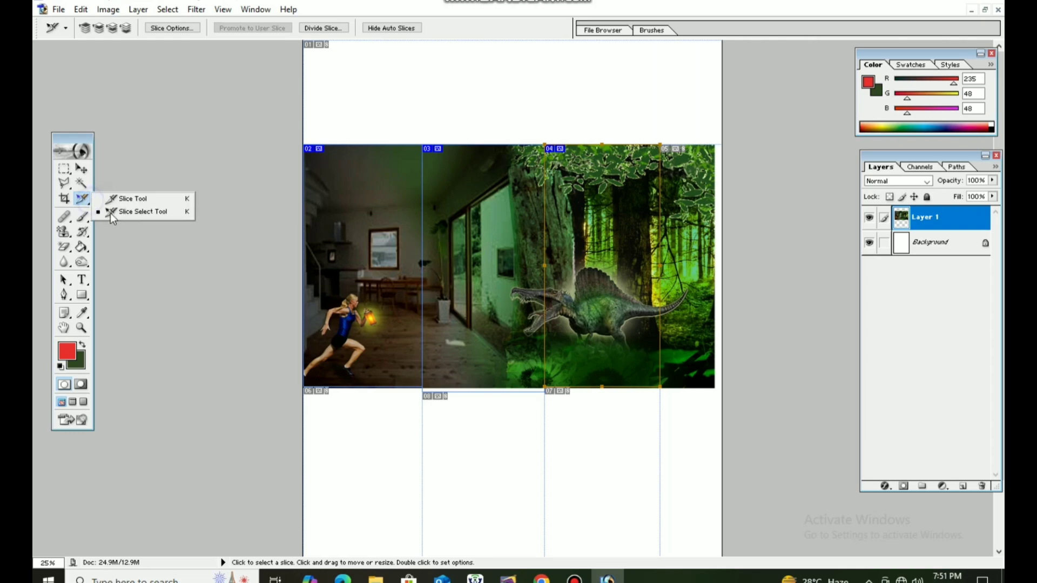
pyautogui.click(144, 212)
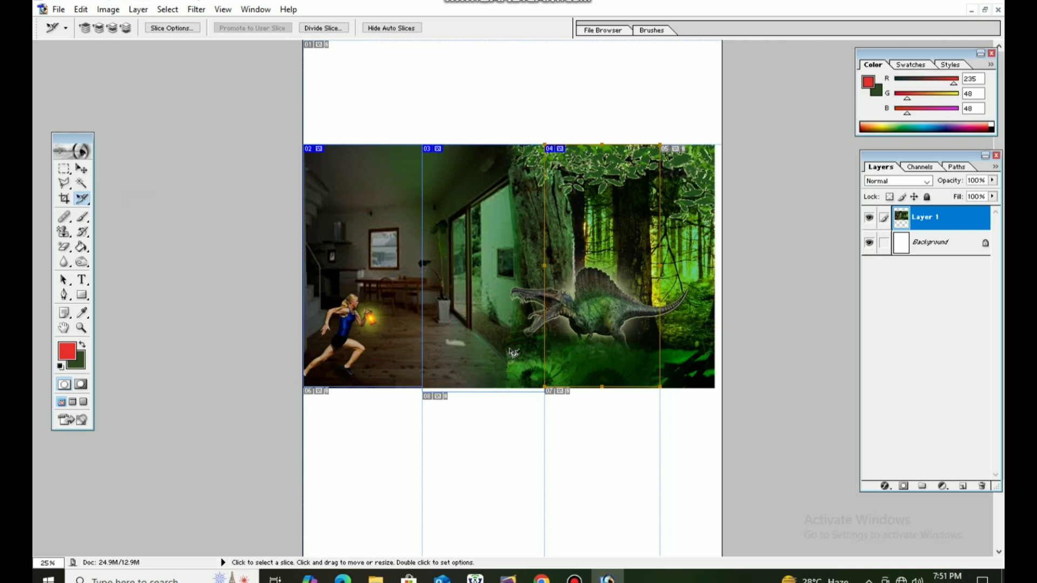
pyautogui.click(424, 276)
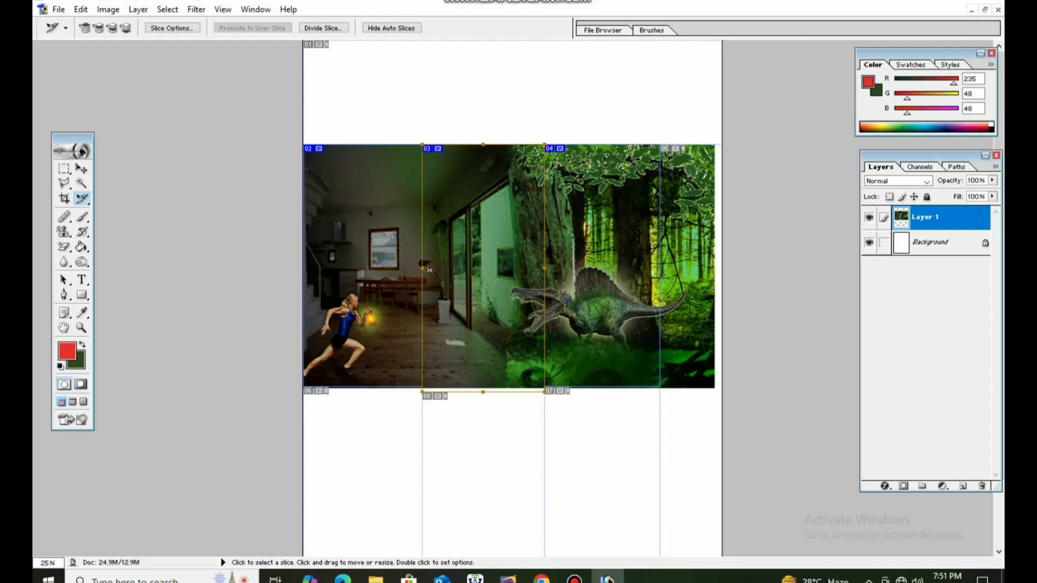
pyautogui.moveTo(429, 270); pyautogui.dragTo(493, 260)
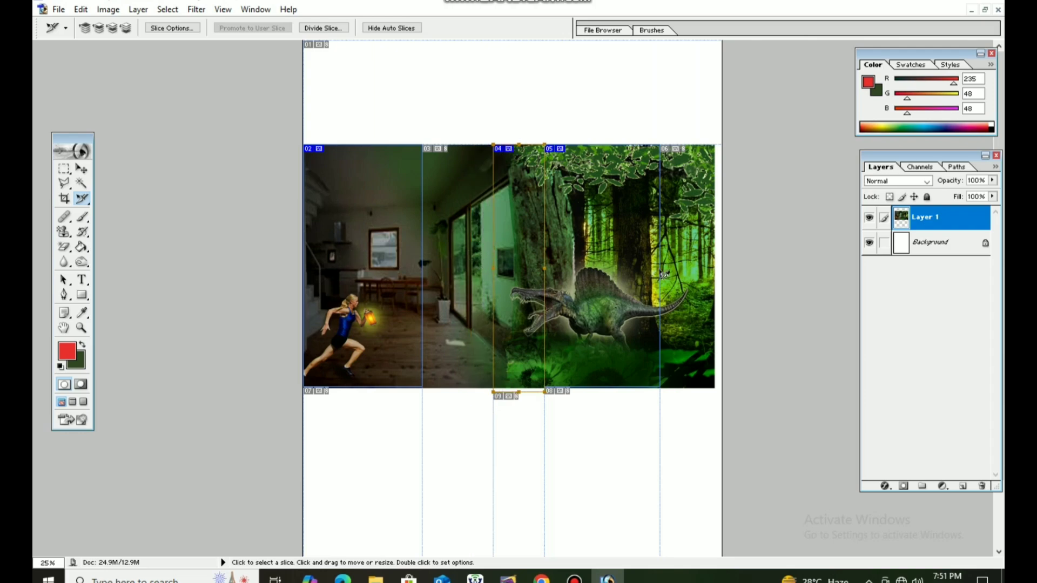
# Resize the forest slice by moving its right edge inward and back out near the dinosaur's tail, and its left edge inward.
pyautogui.moveTo(663, 274); pyautogui.dragTo(600, 287)
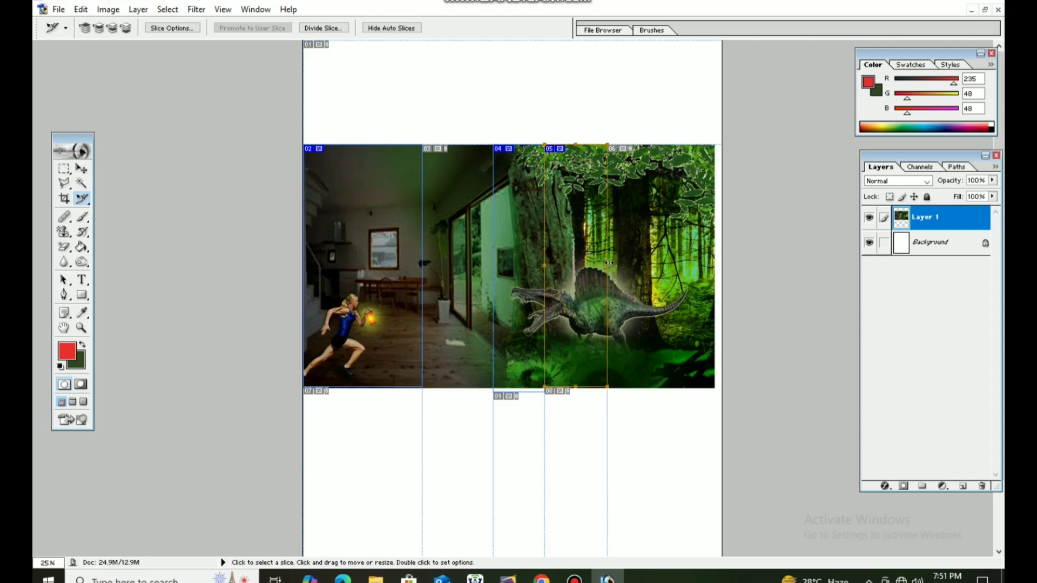
pyautogui.moveTo(609, 265); pyautogui.dragTo(673, 268)
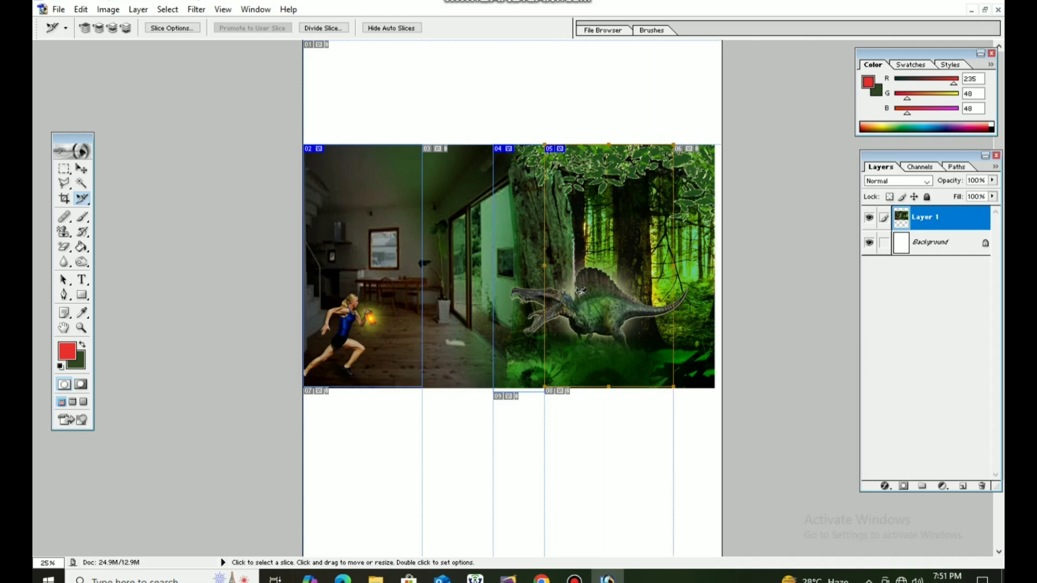
pyautogui.moveTo(546, 265); pyautogui.dragTo(597, 268)
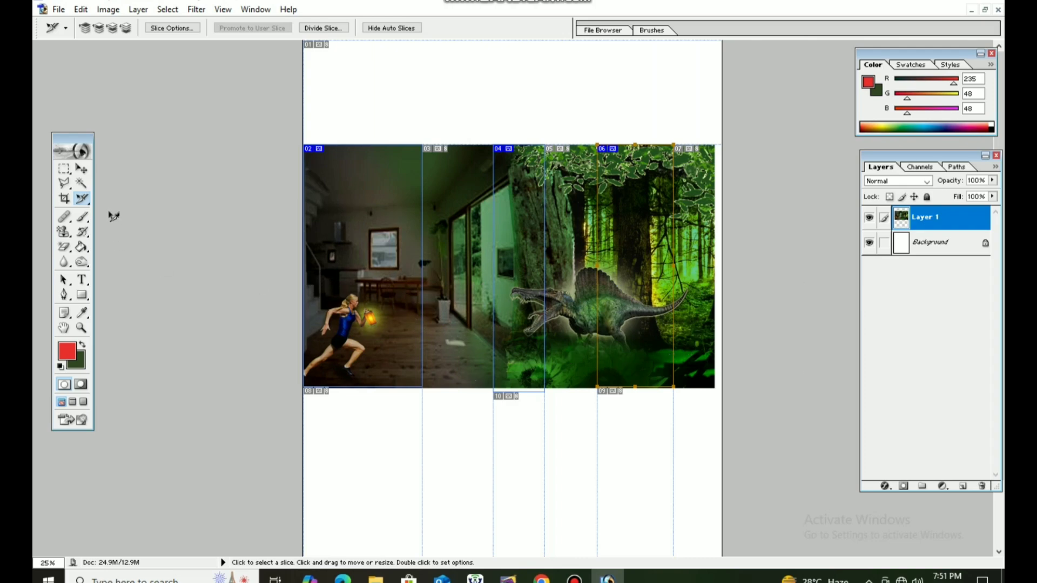
# Undo the slice edge adjustments and the creation of all three slices.
pyautogui.moveTo(87, 206)
pyautogui.mouseDown()
pyautogui.moveTo(141, 197)
pyautogui.moveTo(80, 204)
pyautogui.moveTo(125, 200)
pyautogui.mouseUp()
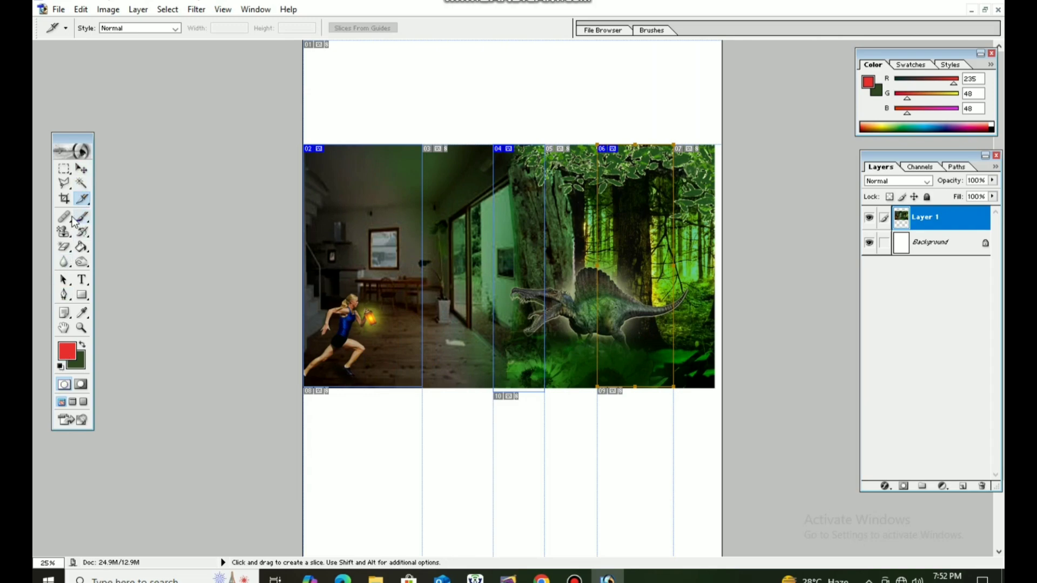
pyautogui.press('ctrl')
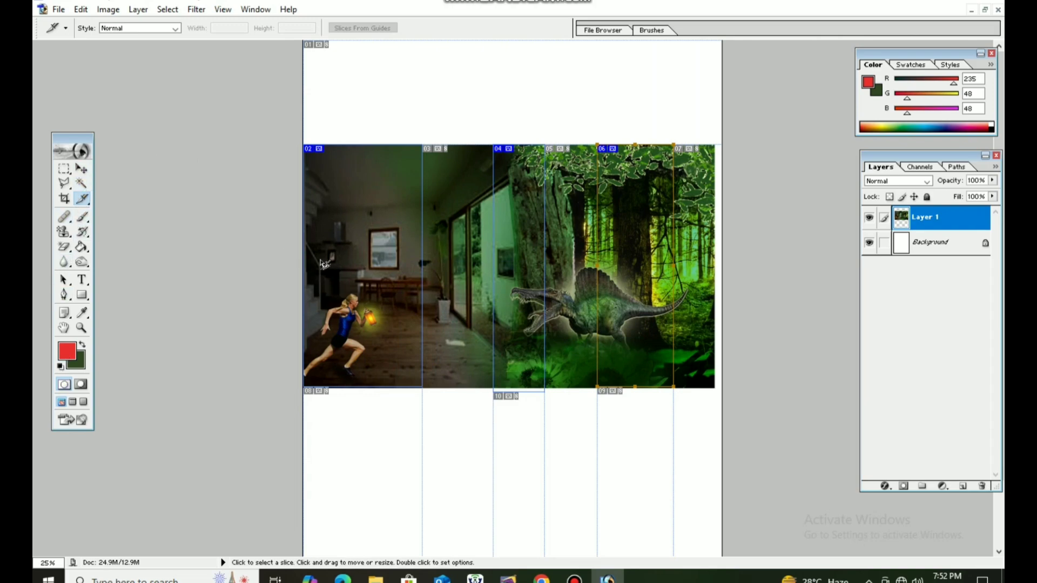
pyautogui.press('Delete')
pyautogui.press('Delete')
pyautogui.press('Delete')
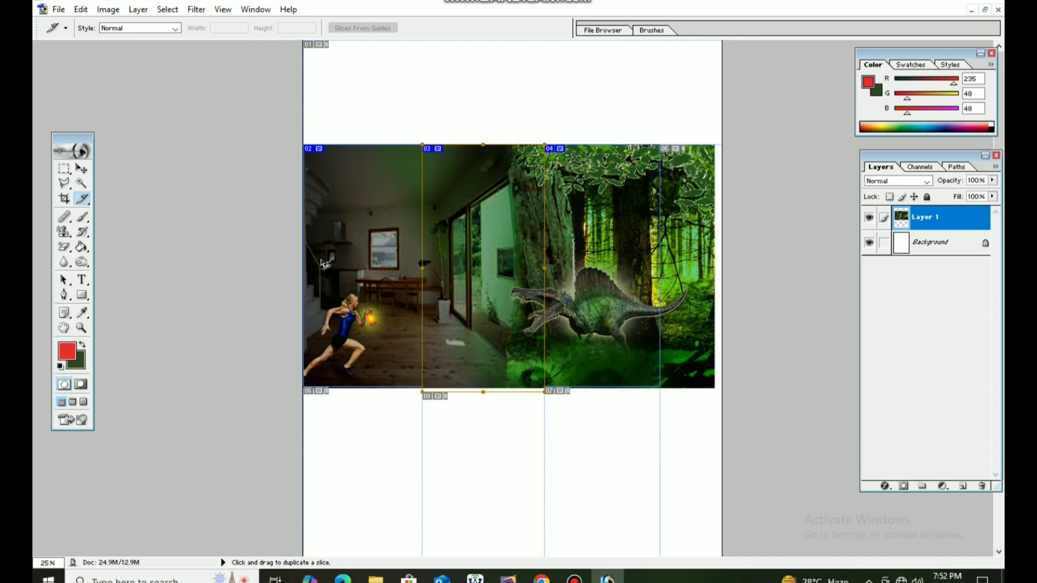
pyautogui.hotkey('ctrl', 'alt', 'z')
pyautogui.hotkey('ctrl', 'alt', 'z')
pyautogui.hotkey('ctrl', 'alt', 'z')
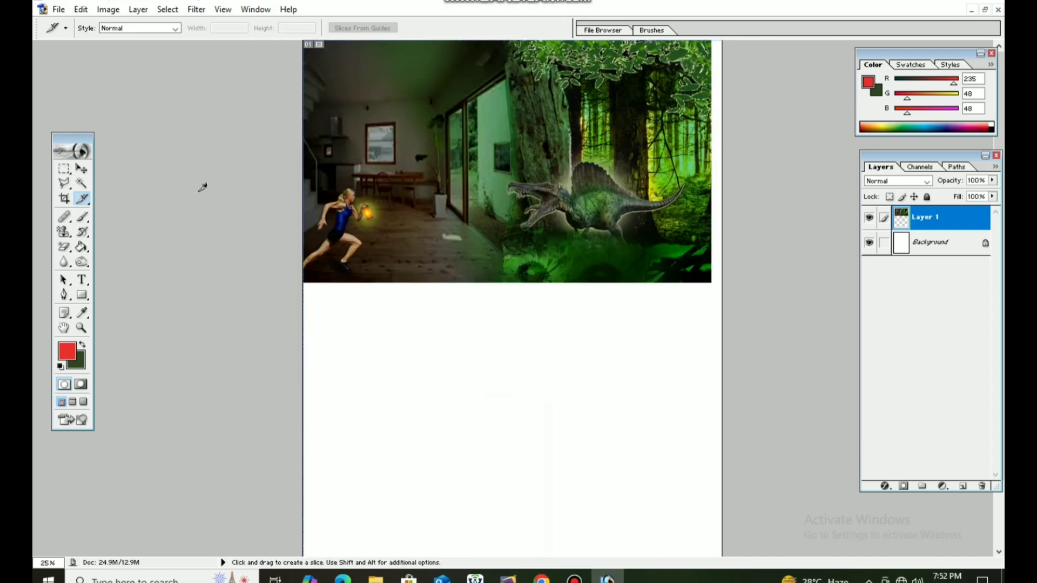
# Move the picture down to the middle of the page with the Move Tool, and select the Healing Brush Tool.
pyautogui.click(81, 168)
pyautogui.moveTo(470, 197); pyautogui.dragTo(481, 319)
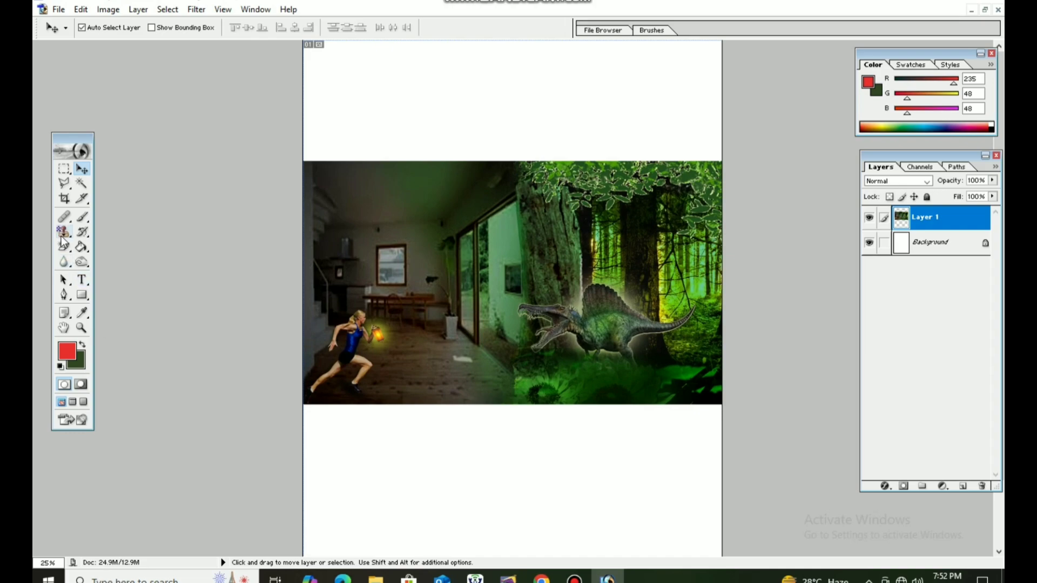
pyautogui.click(63, 218)
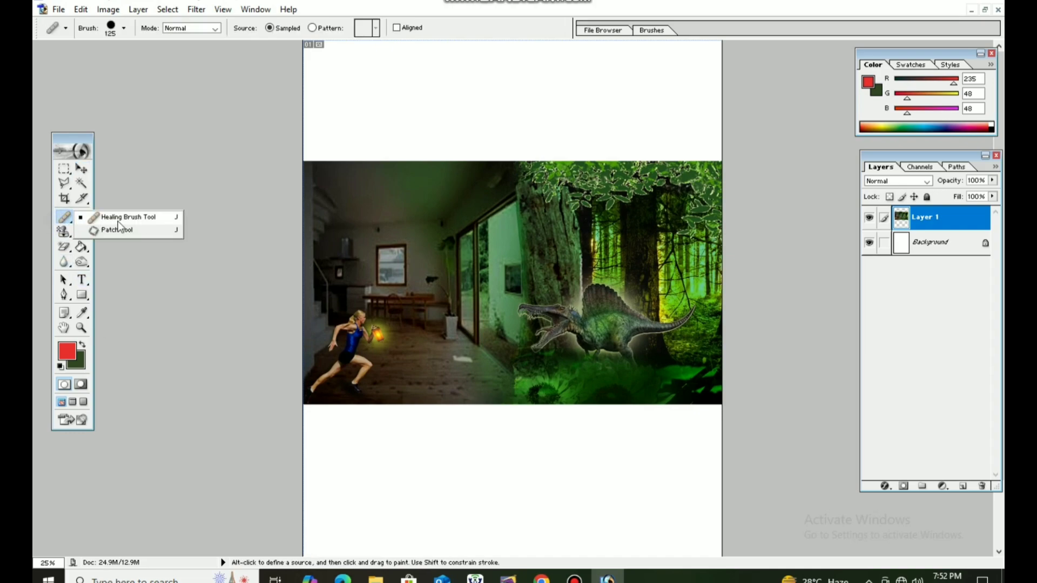
pyautogui.click(66, 219)
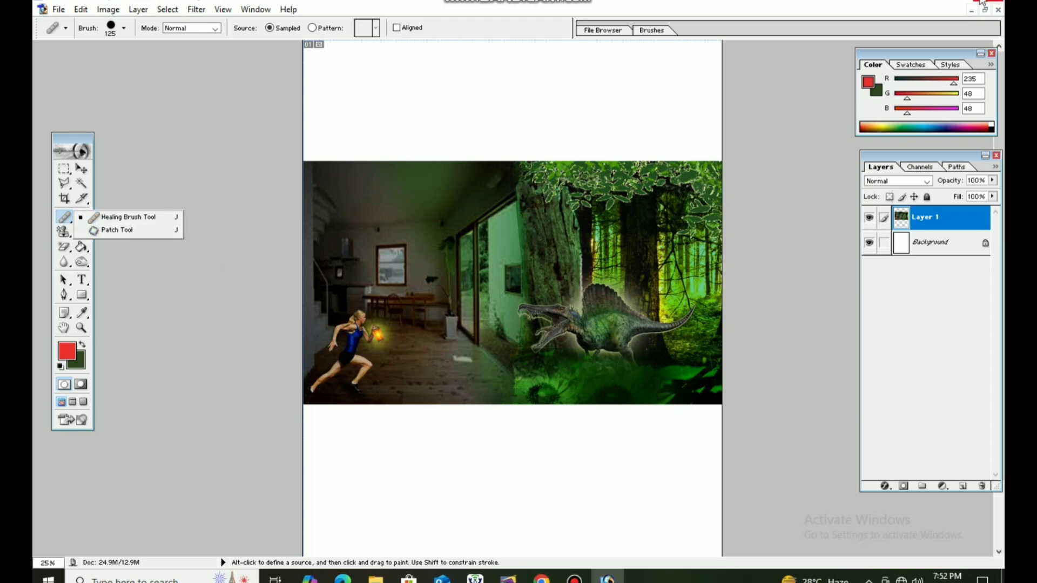
# Minimize the image editor and refresh the desktop.
pyautogui.click(942, 4)
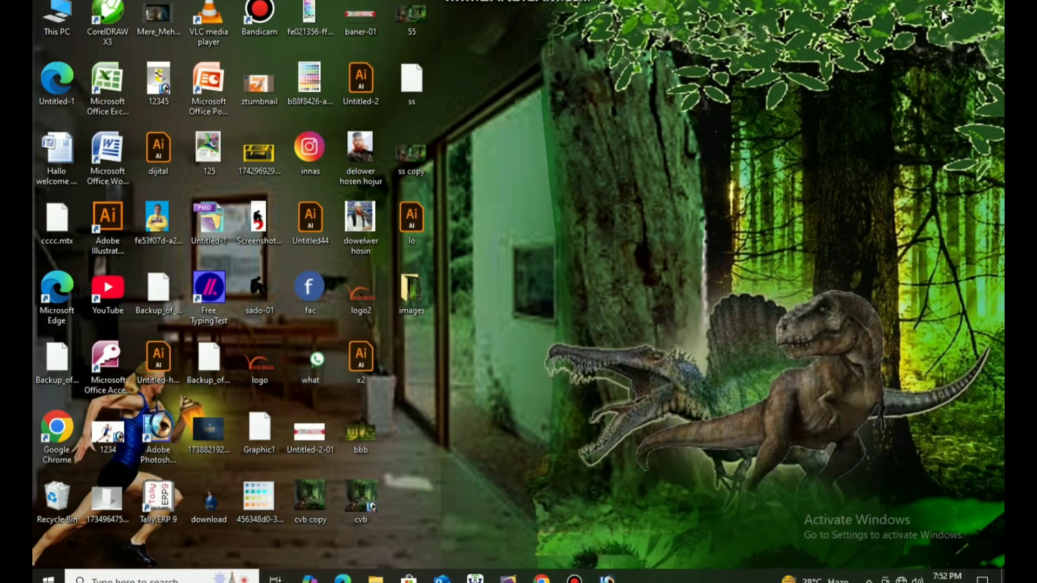
pyautogui.rightClick(626, 189)
pyautogui.click(654, 216)
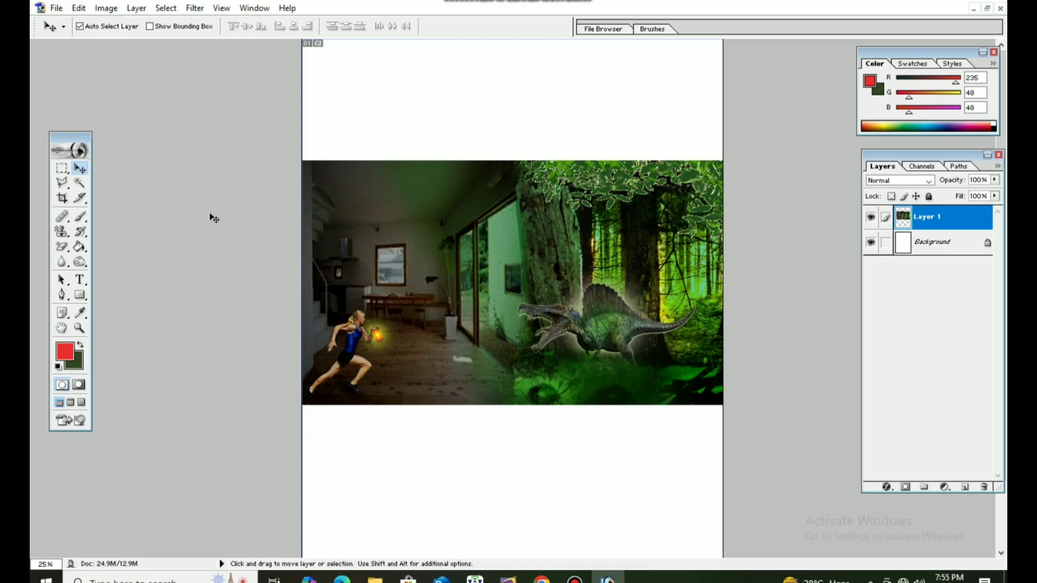
# Paste the copied face photo into a new white 1000 x 700 pixel RGB document, and copy that layer into the Untitled-1 document.
pyautogui.hotkey('ctrl', 'n')
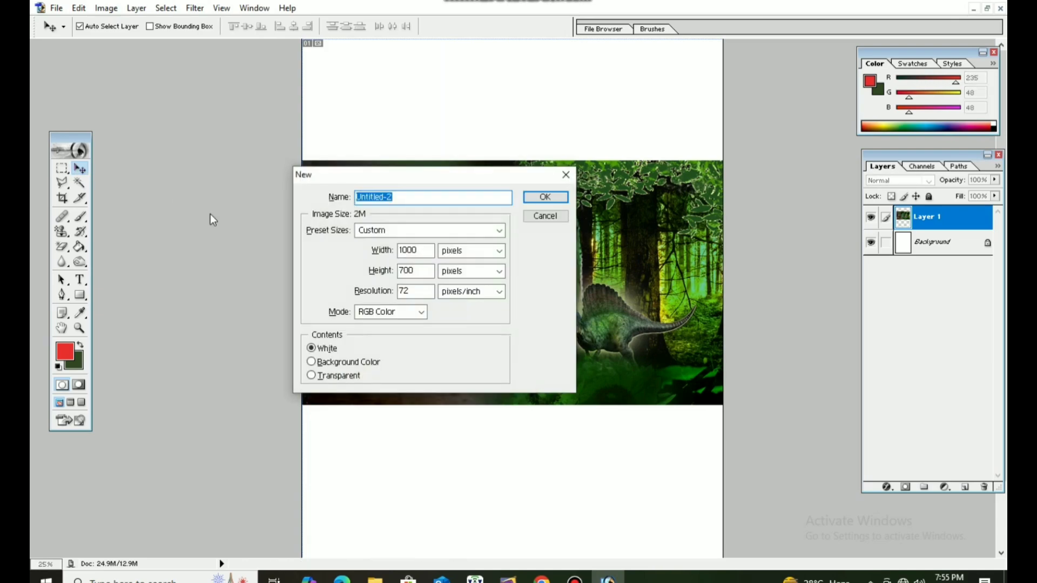
pyautogui.press('Return')
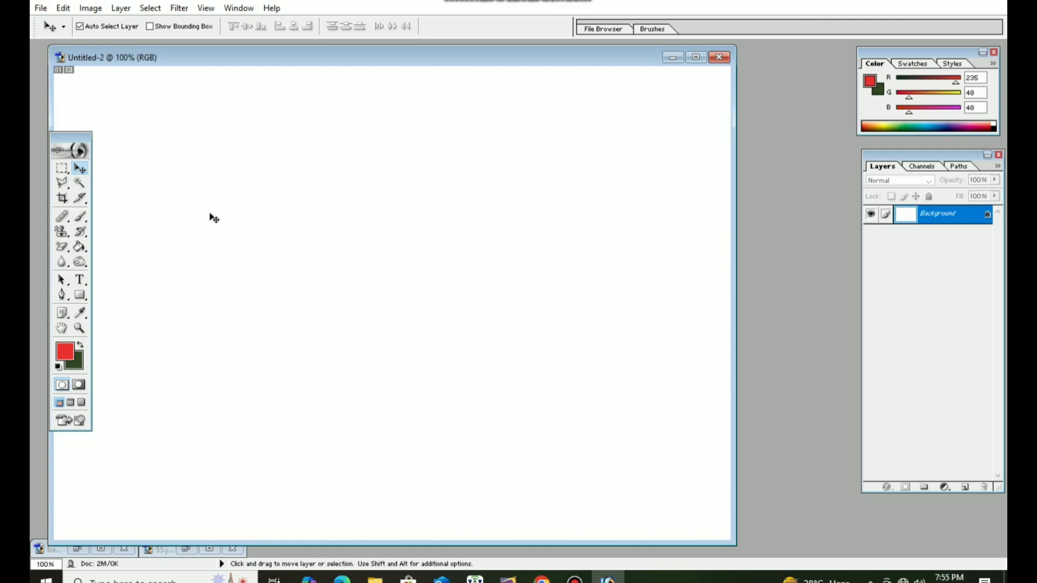
pyautogui.hotkey('ctrl', 'v')
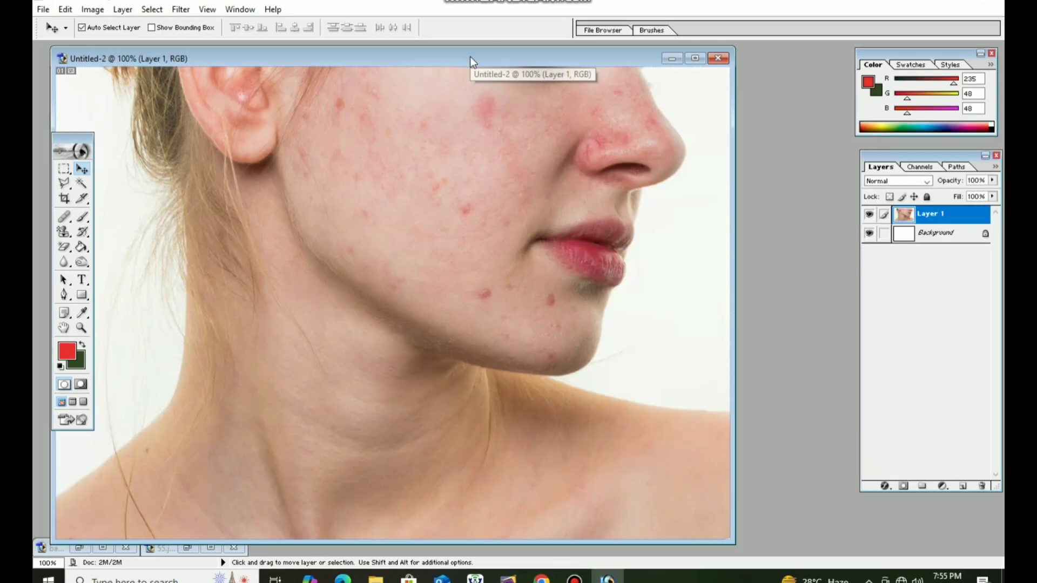
pyautogui.moveTo(470, 57); pyautogui.dragTo(237, 205)
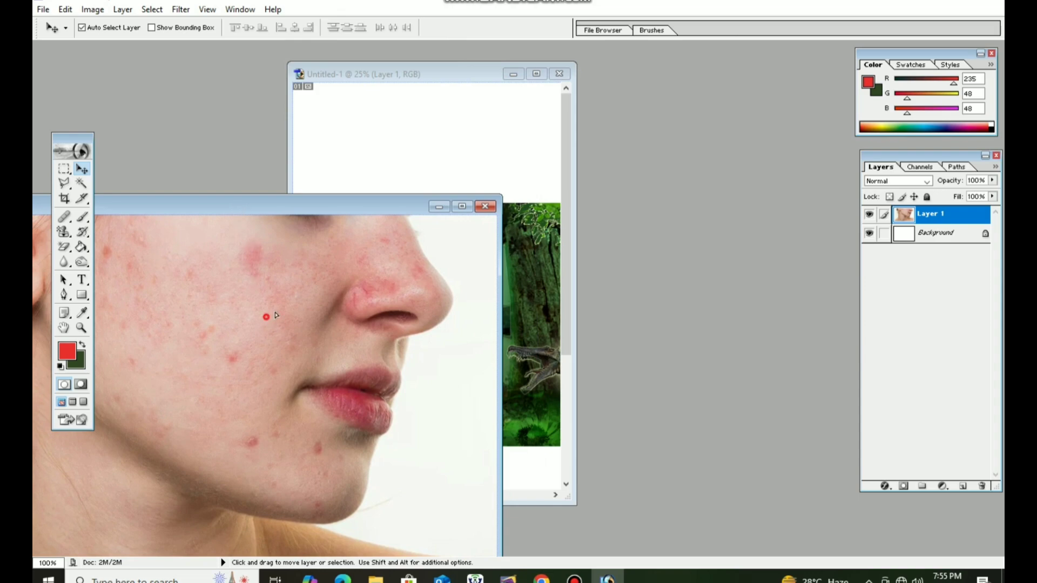
pyautogui.moveTo(265, 316); pyautogui.dragTo(413, 230)
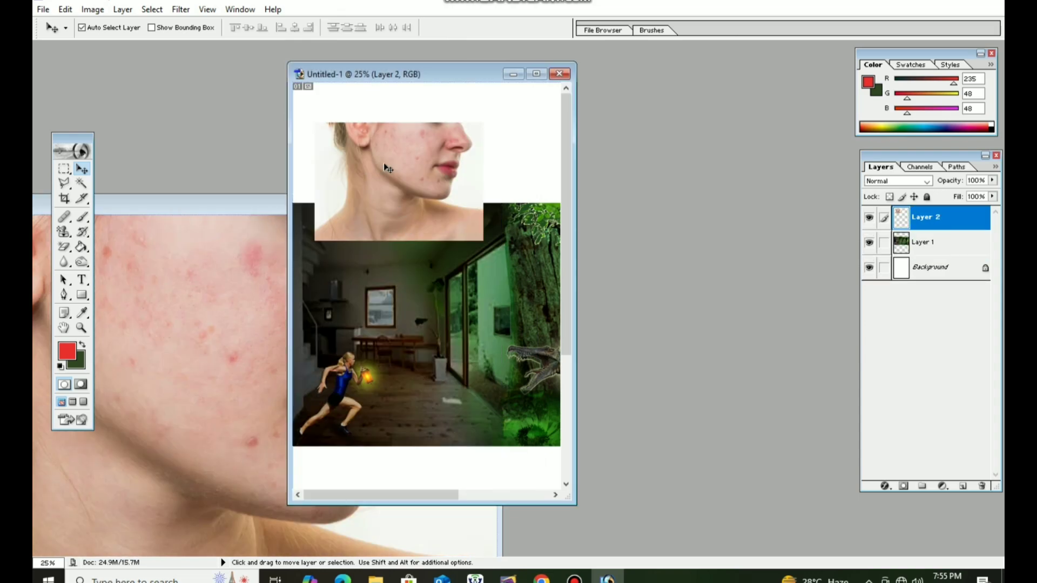
# Maximize the Untitled-1 document, shift the face photo up the page, and delete Layer 1 with the forest picture.
pyautogui.click(535, 74)
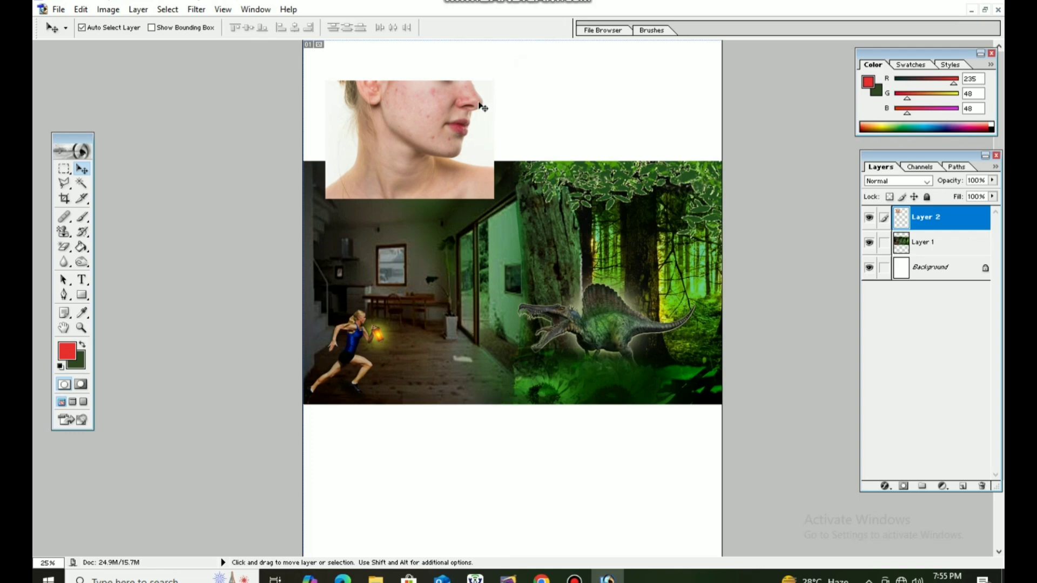
pyautogui.moveTo(482, 113); pyautogui.dragTo(482, 91)
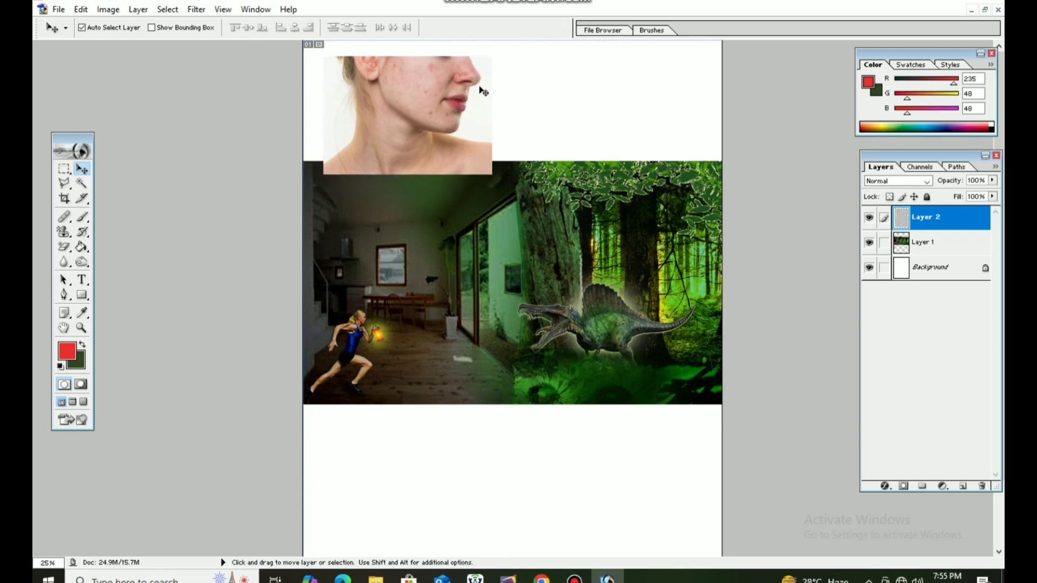
pyautogui.click(918, 242)
pyautogui.click(982, 487)
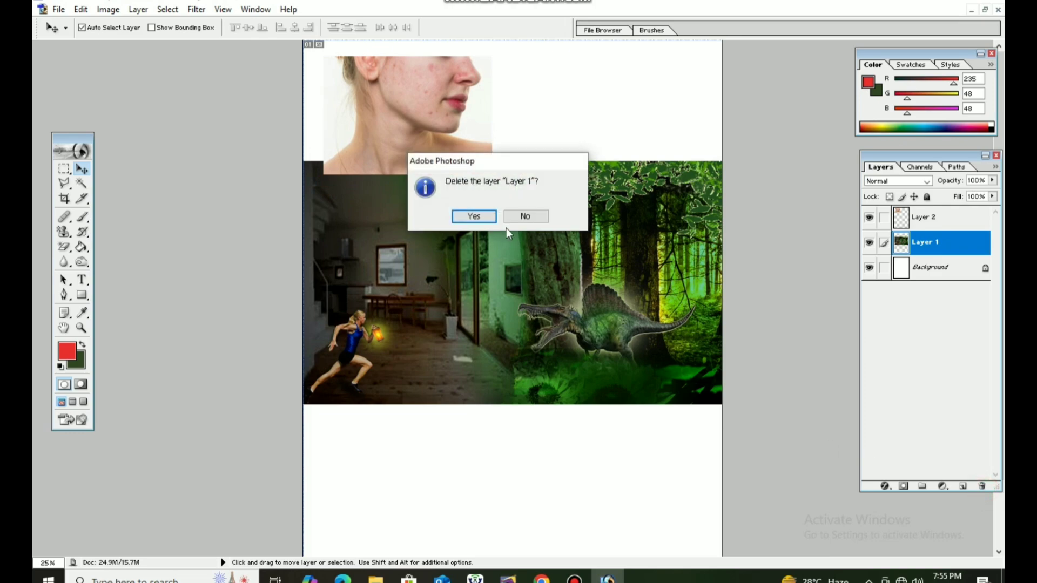
pyautogui.click(472, 216)
# Scale the face photo to 216.3% with Free Transform, apply it, and center the photo across the page.
pyautogui.moveTo(469, 164); pyautogui.dragTo(686, 352)
pyautogui.hotkey('ctrl', 't')
pyautogui.moveTo(535, 215); pyautogui.dragTo(514, 257)
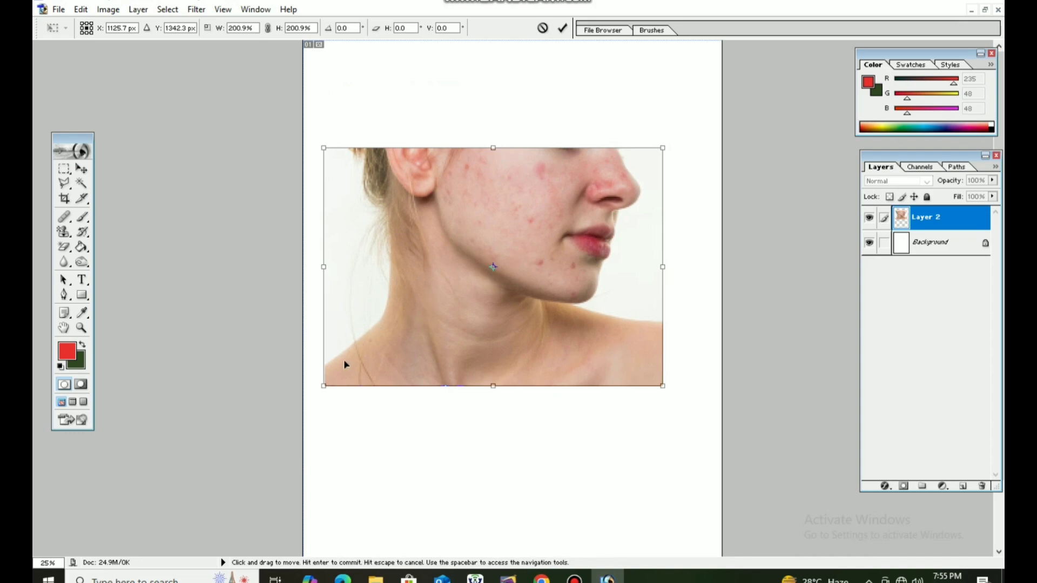
pyautogui.moveTo(324, 388); pyautogui.dragTo(298, 403)
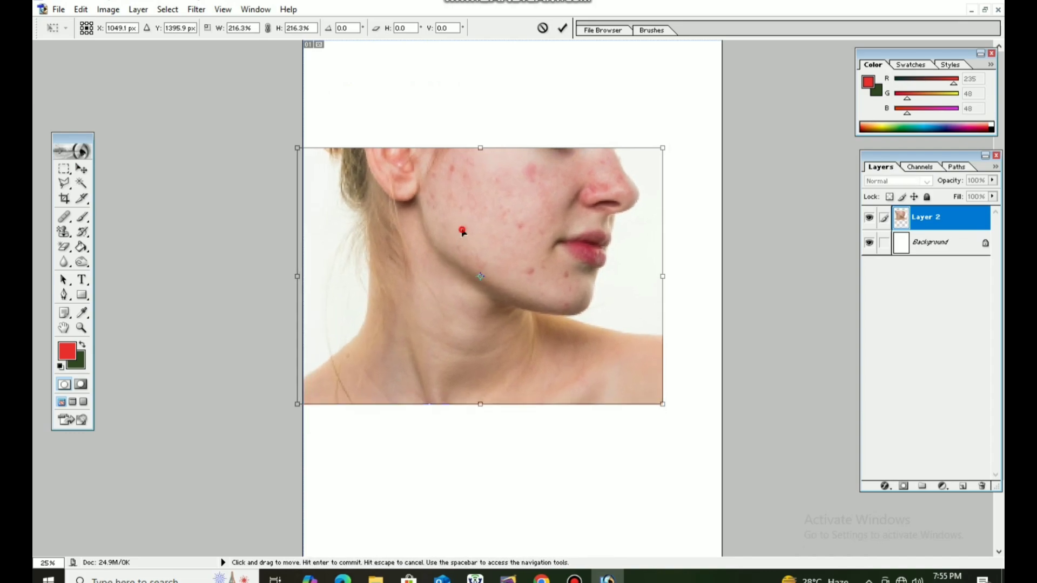
pyautogui.moveTo(462, 231); pyautogui.dragTo(511, 281)
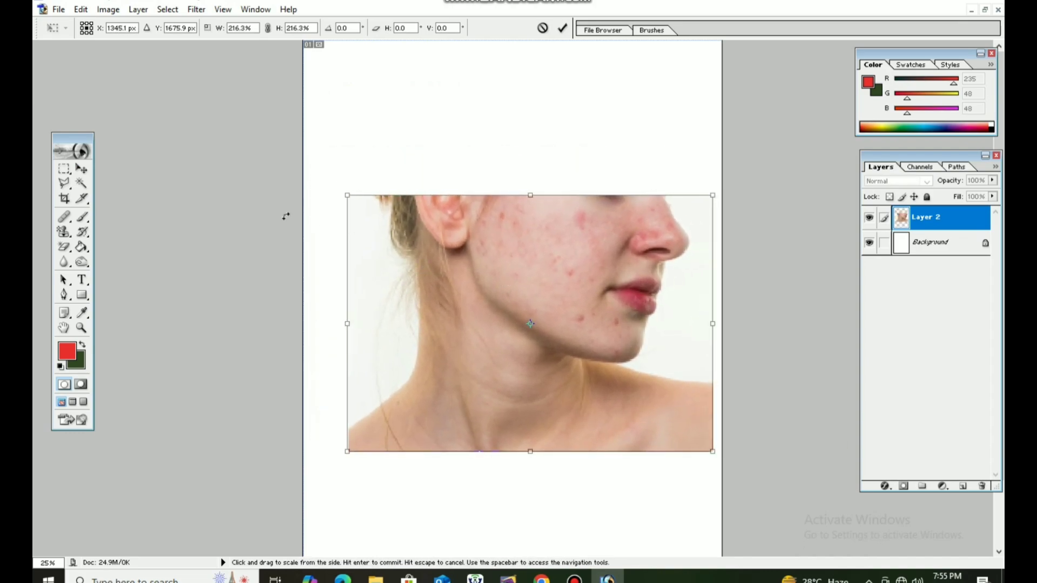
pyautogui.click(81, 168)
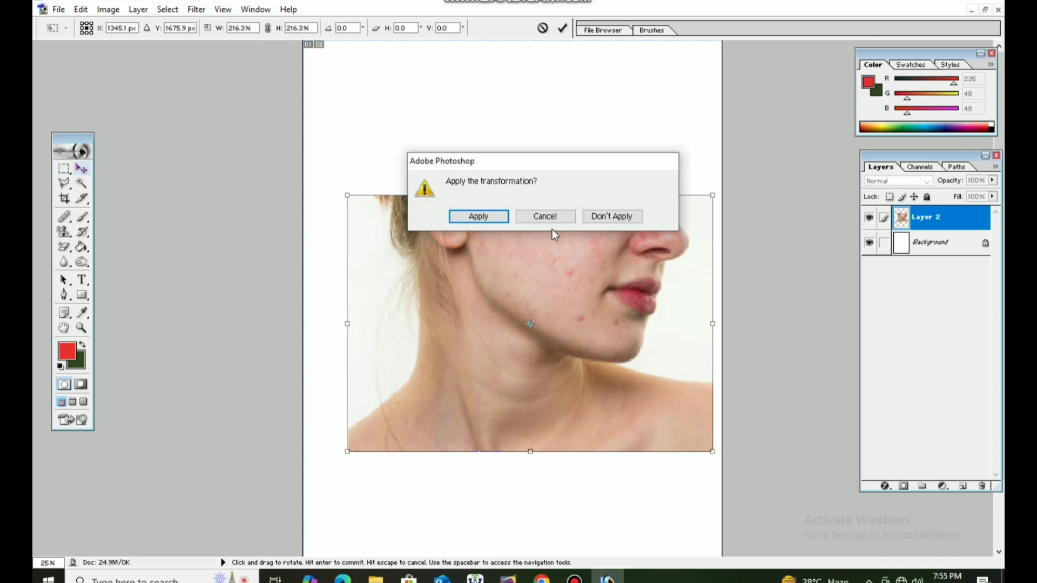
pyautogui.click(476, 215)
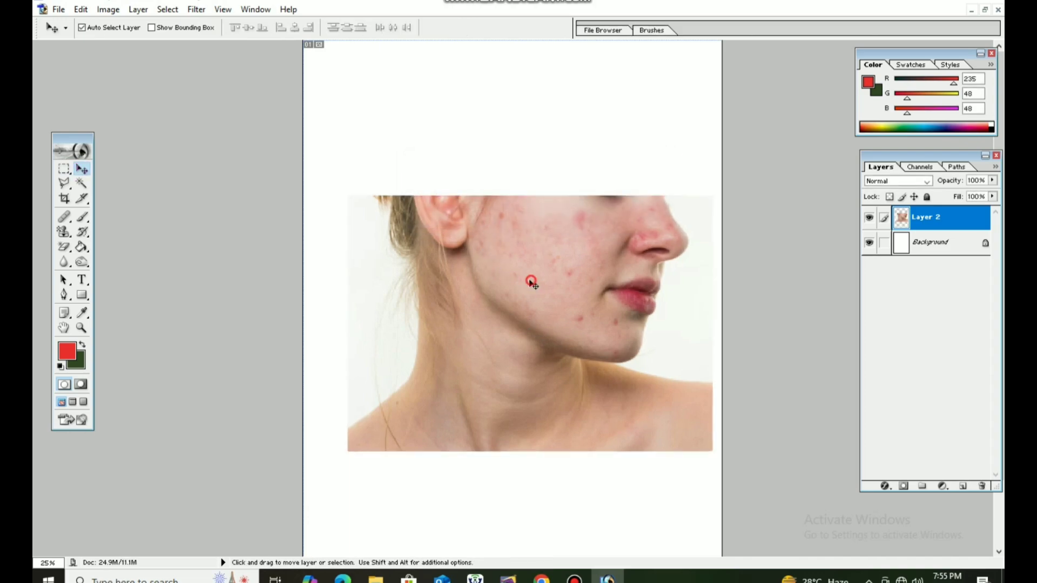
pyautogui.moveTo(528, 281); pyautogui.dragTo(511, 283)
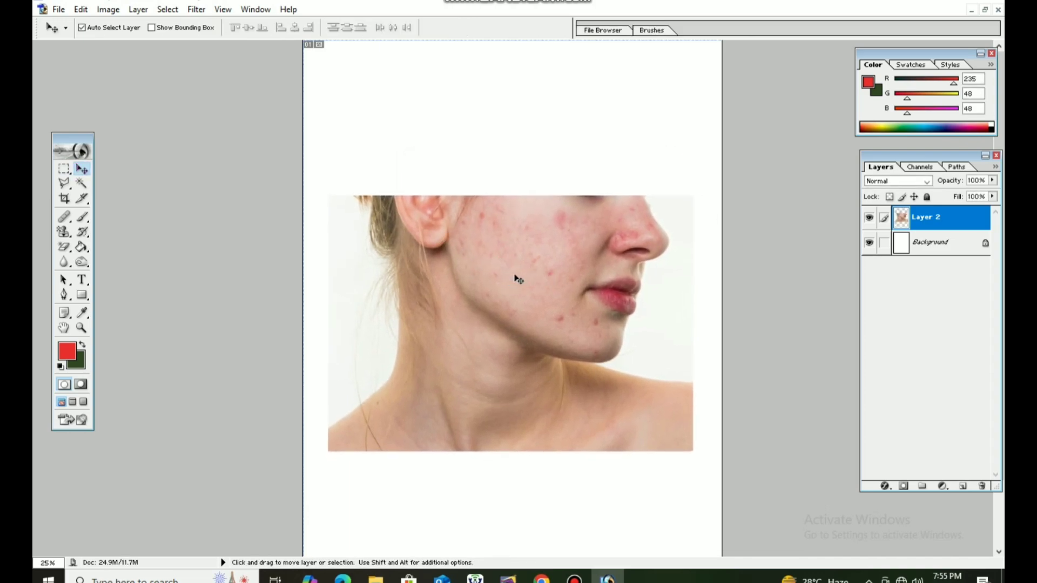
# Select the Healing Brush Tool and reduce its brush size to 70 for work on the cheek at 50% zoom.
pyautogui.hotkey('ctrl', '=')
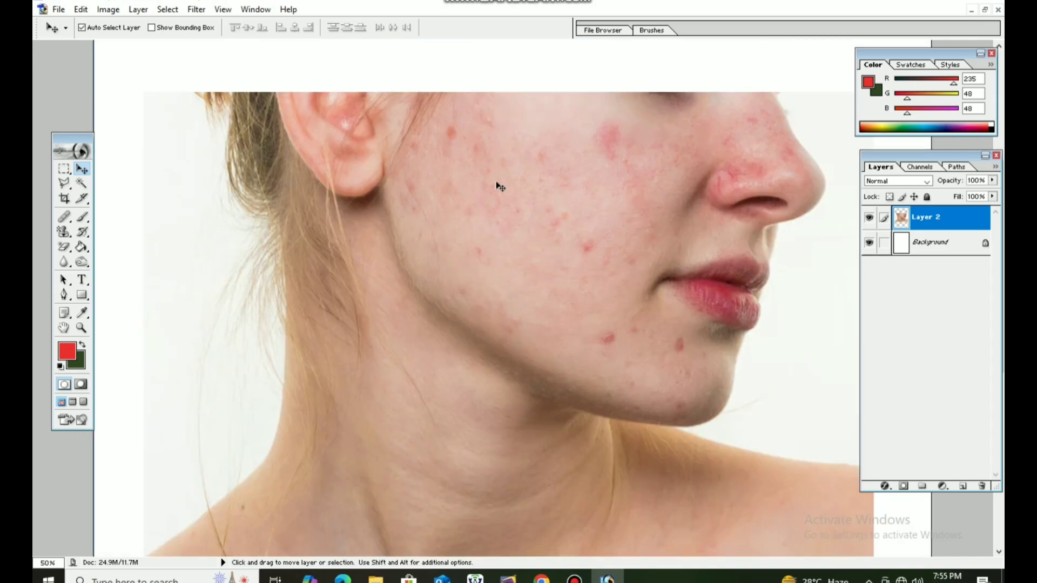
pyautogui.moveTo(501, 187)
pyautogui.mouseDown()
pyautogui.moveTo(517, 204)
pyautogui.moveTo(508, 231)
pyautogui.moveTo(494, 174)
pyautogui.mouseUp()
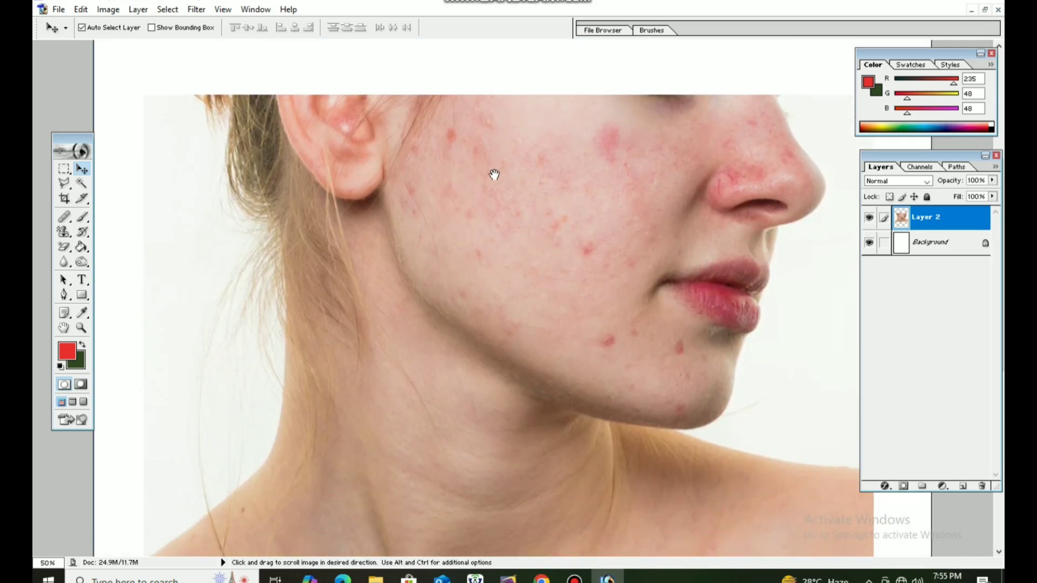
pyautogui.click(66, 223)
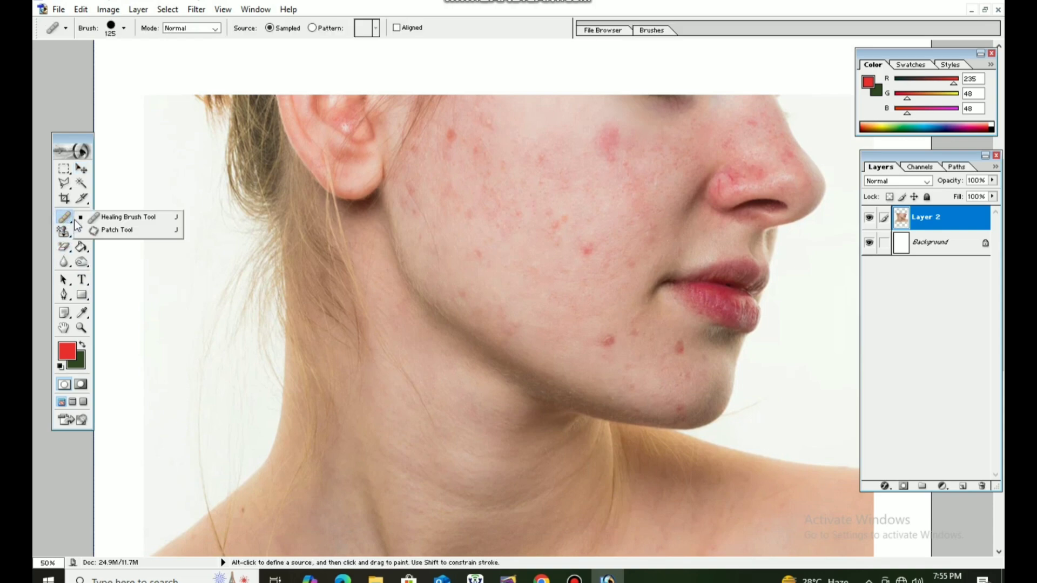
pyautogui.click(111, 221)
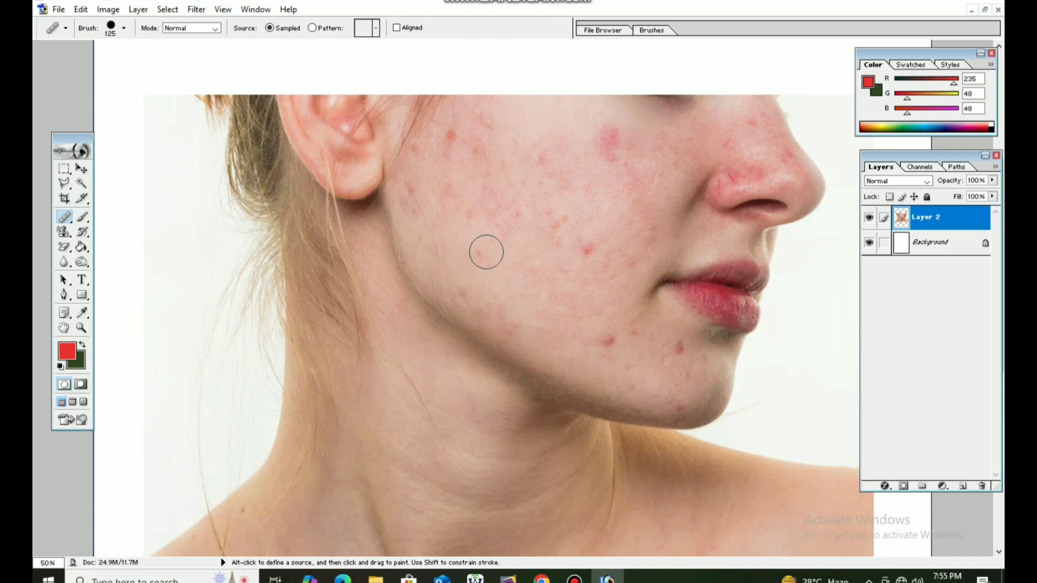
pyautogui.press('[')
pyautogui.press('[')
pyautogui.press('[')
pyautogui.press('[')
pyautogui.press('space')
pyautogui.moveTo(526, 204); pyautogui.dragTo(526, 257)
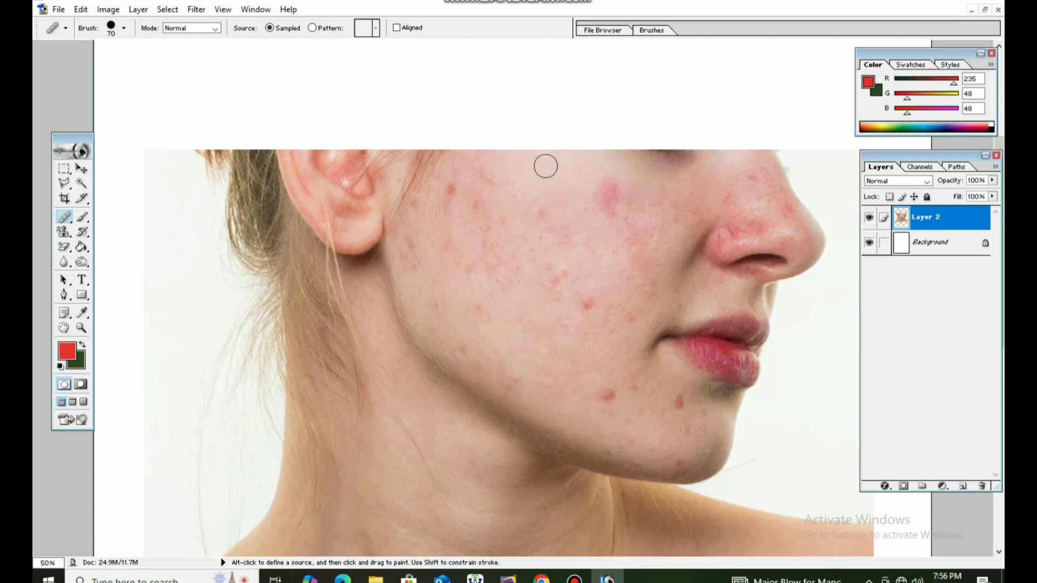
pyautogui.press('ctrl')
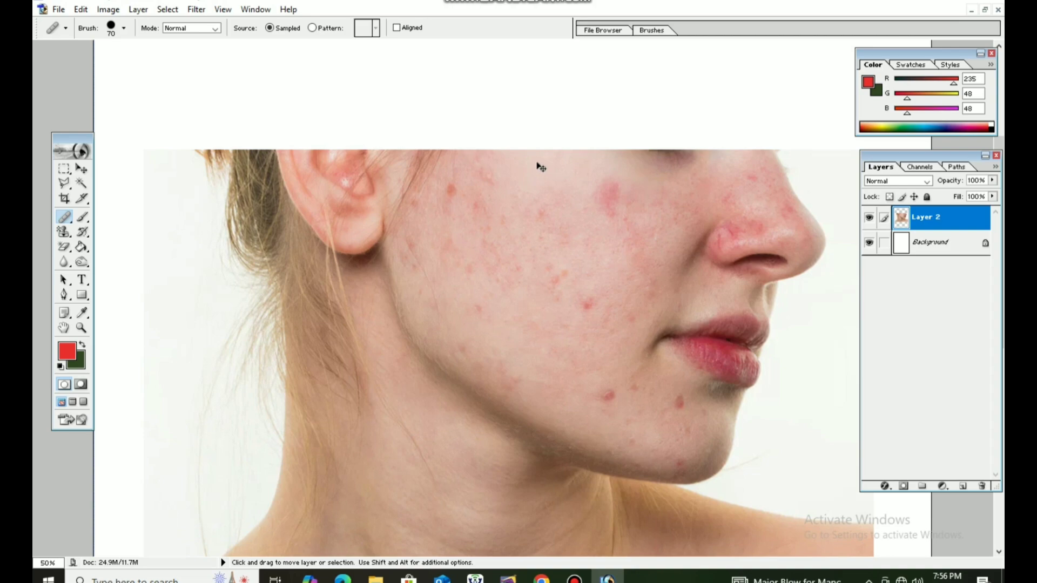
pyautogui.press('space')
pyautogui.moveTo(532, 167); pyautogui.dragTo(533, 178)
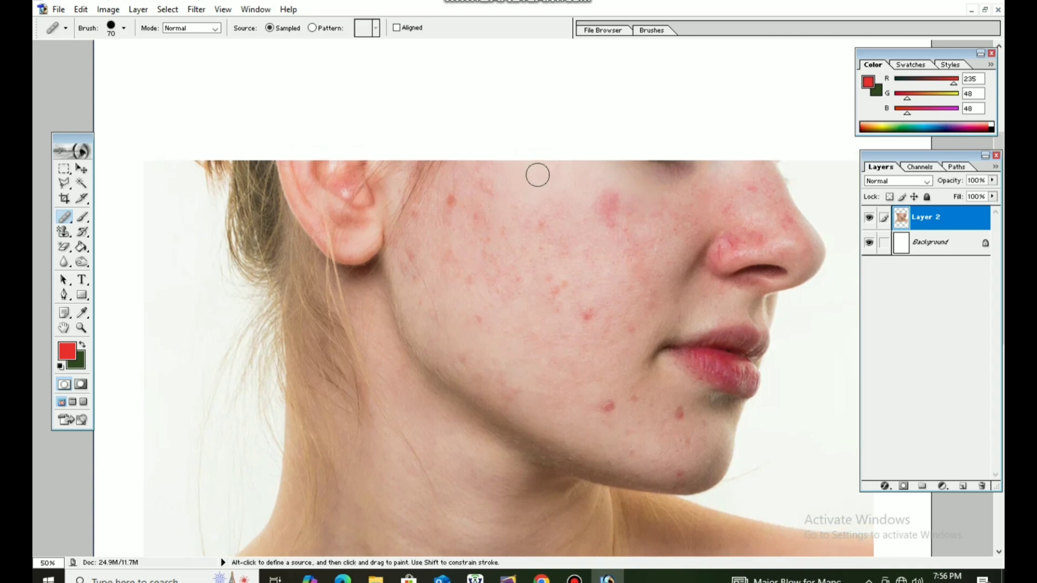
# Sample clean skin on the upper cheek, add a new layer, and try healing the cheek spots on it.
pyautogui.press('alt')
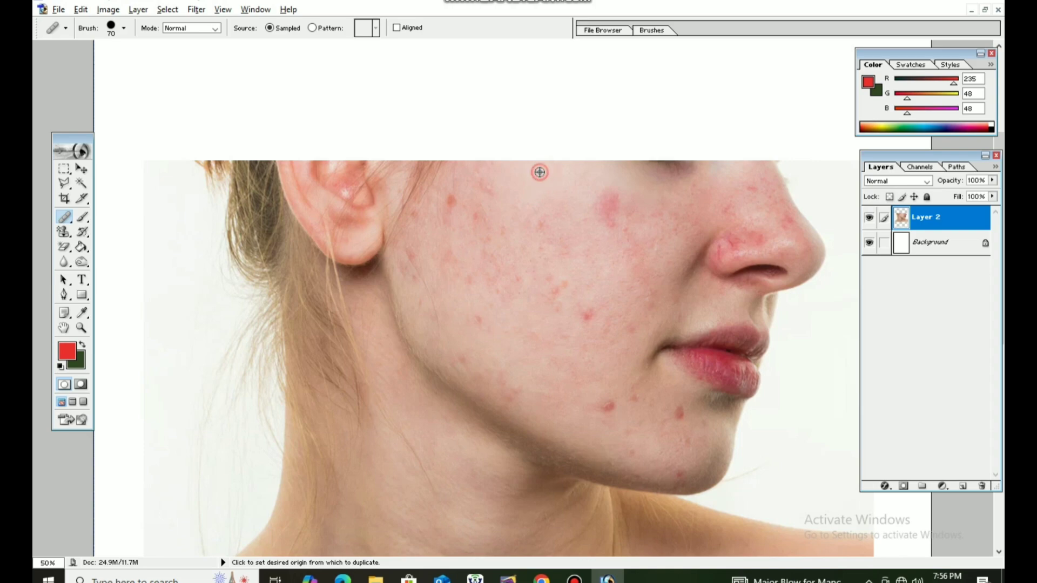
pyautogui.keyDown('alt'); pyautogui.click(535, 174); pyautogui.keyUp('alt')
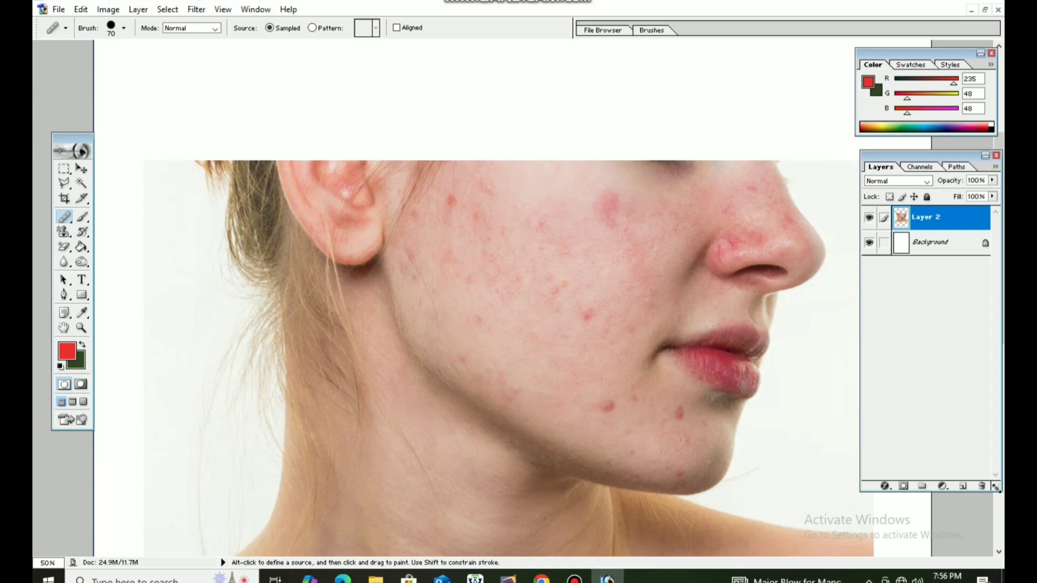
pyautogui.click(963, 486)
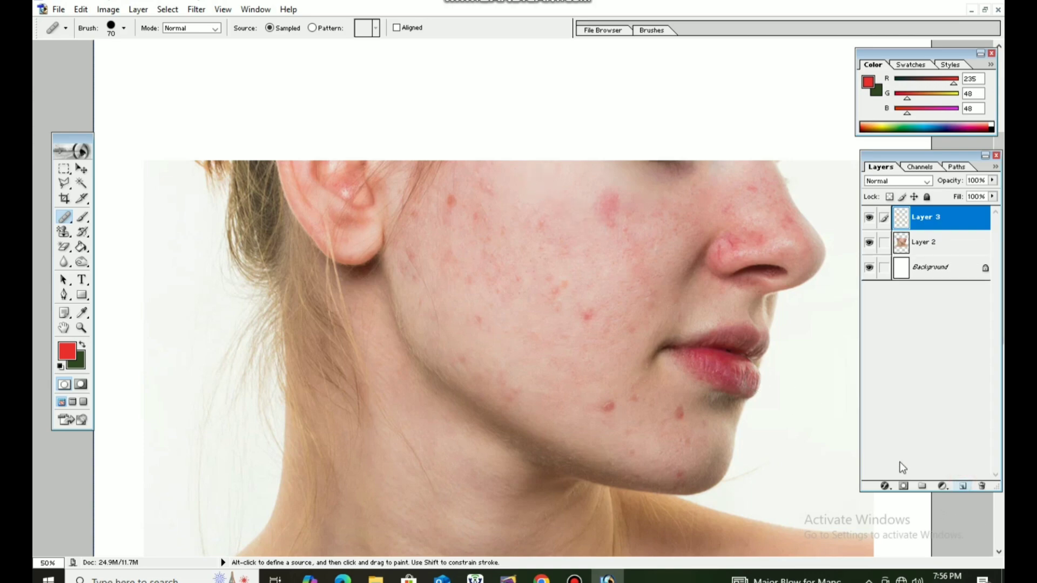
pyautogui.click(450, 203)
pyautogui.moveTo(606, 210)
pyautogui.mouseDown()
pyautogui.moveTo(608, 202)
pyautogui.moveTo(604, 221)
pyautogui.moveTo(606, 212)
pyautogui.mouseUp()
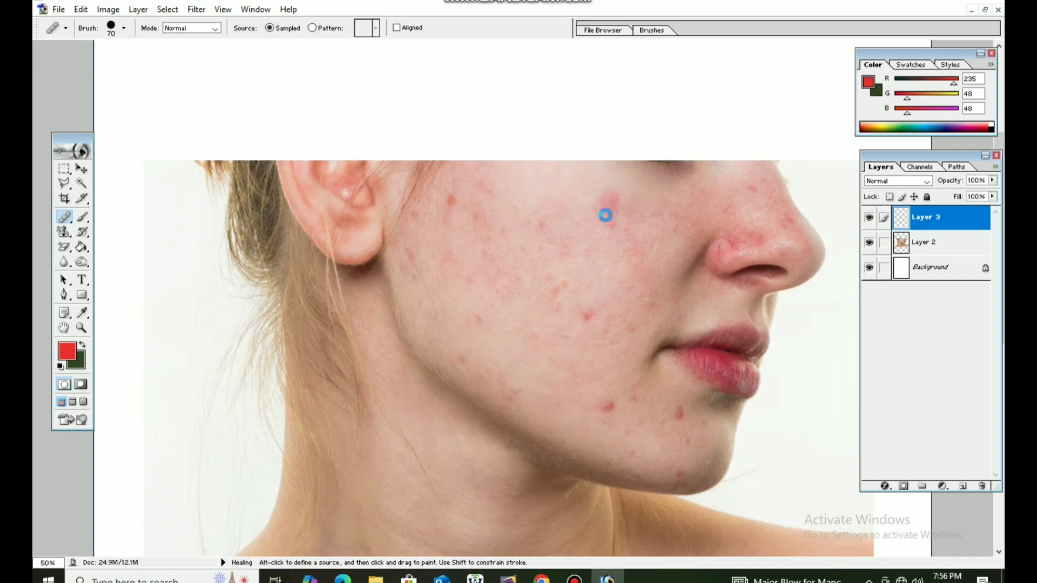
# Return to Layer 2, sample clean skin on the upper cheek, and heal the red spot near the ear.
pyautogui.click(916, 250)
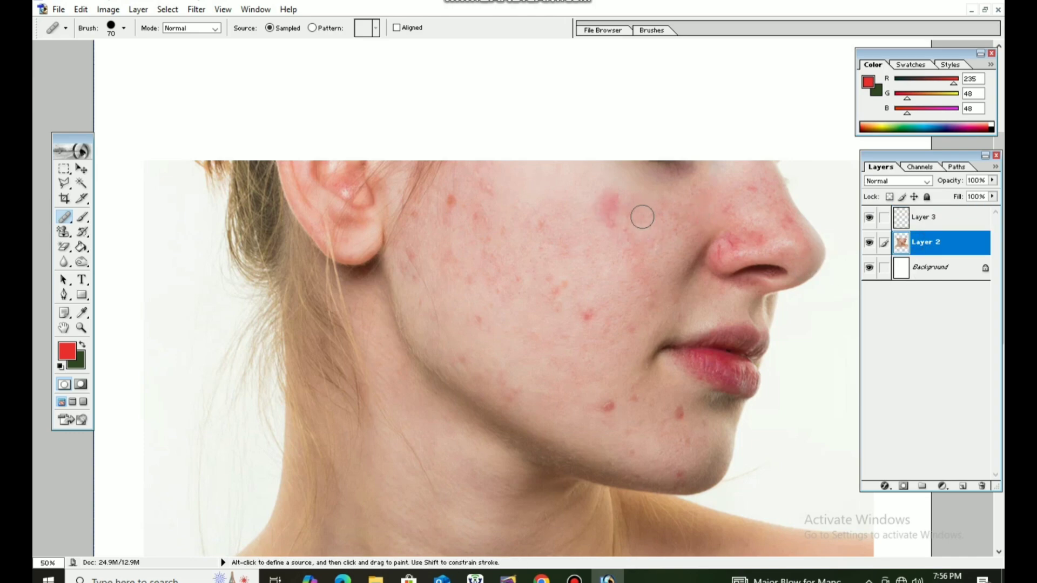
pyautogui.keyDown('alt'); pyautogui.click(534, 180); pyautogui.keyUp('alt')
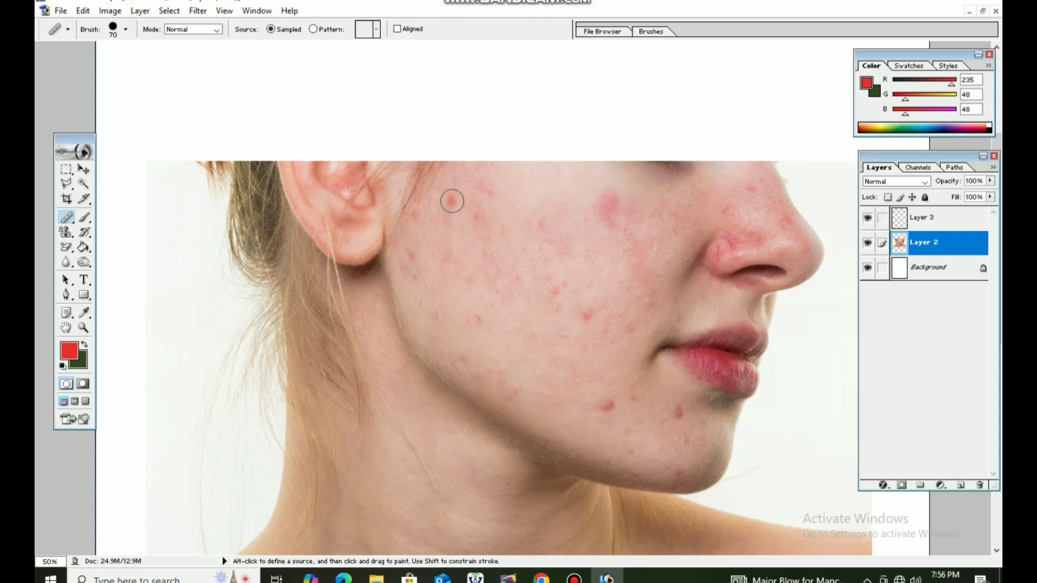
pyautogui.click(452, 201)
pyautogui.moveTo(452, 201); pyautogui.dragTo(449, 197)
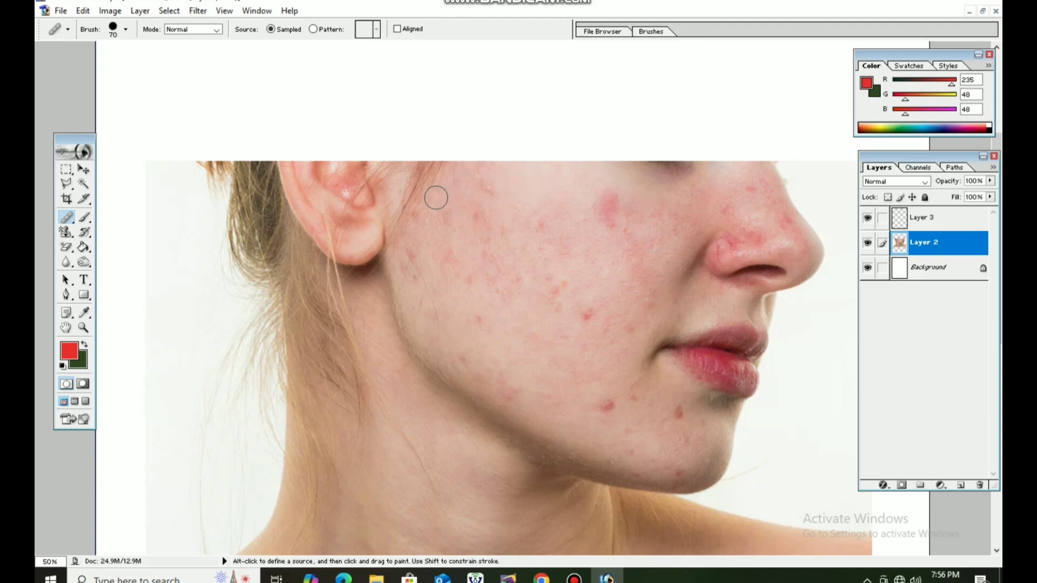
# Try to heal the skin and stray hairs along the hairline in front of the ear.
pyautogui.click(436, 198)
pyautogui.moveTo(436, 193)
pyautogui.mouseDown()
pyautogui.moveTo(424, 190)
pyautogui.moveTo(432, 187)
pyautogui.mouseUp()
pyautogui.click(451, 181)
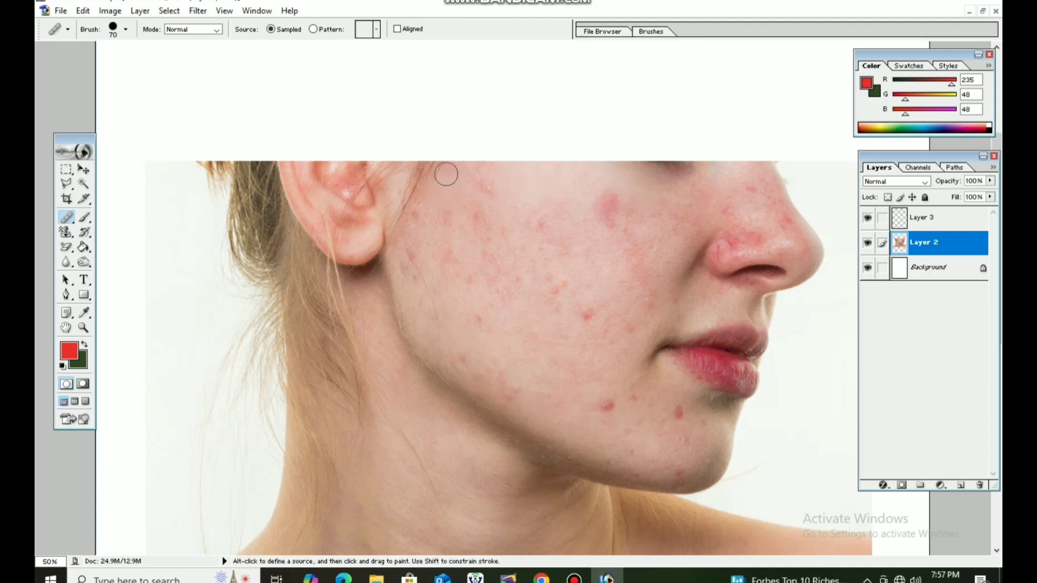
pyautogui.click(446, 174)
pyautogui.click(431, 174)
pyautogui.moveTo(430, 174); pyautogui.dragTo(423, 186)
pyautogui.press('ctrl')
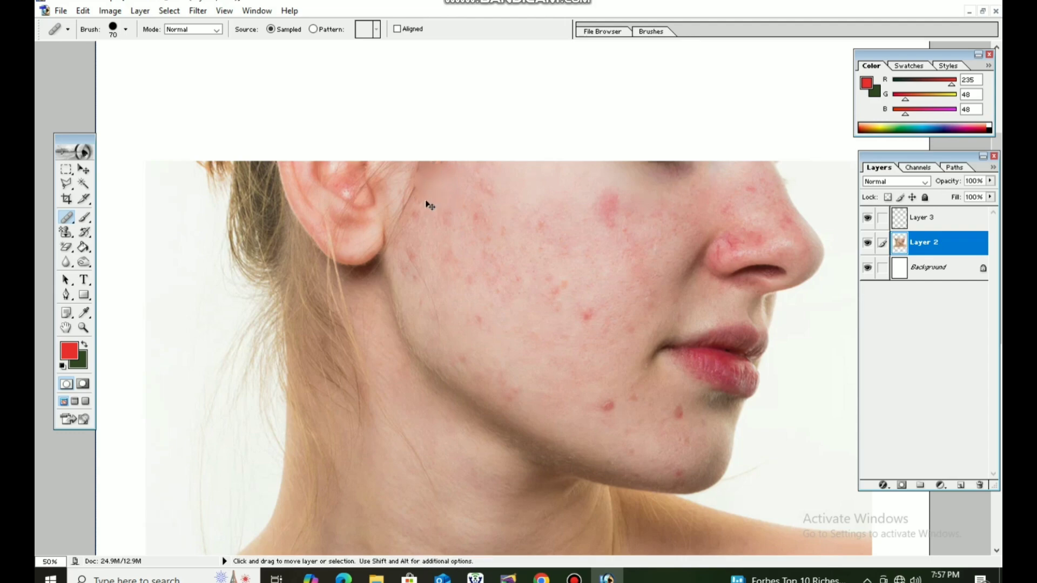
pyautogui.press('alt')
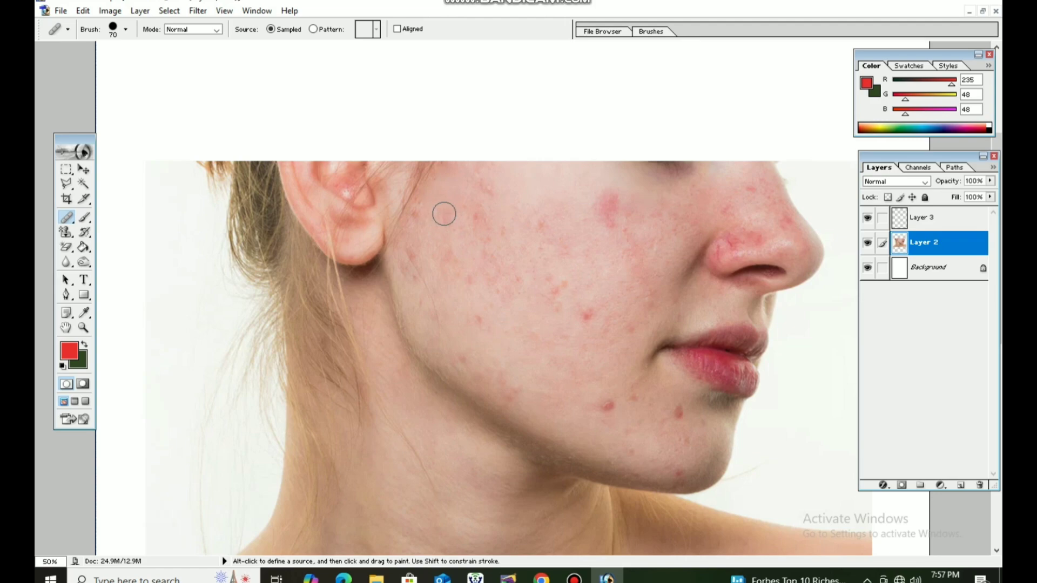
# Heal the red spots on the cheek beside the ear and down toward the jaw on Layer 2.
pyautogui.click(444, 214)
pyautogui.click(485, 189)
pyautogui.click(486, 225)
pyautogui.click(440, 231)
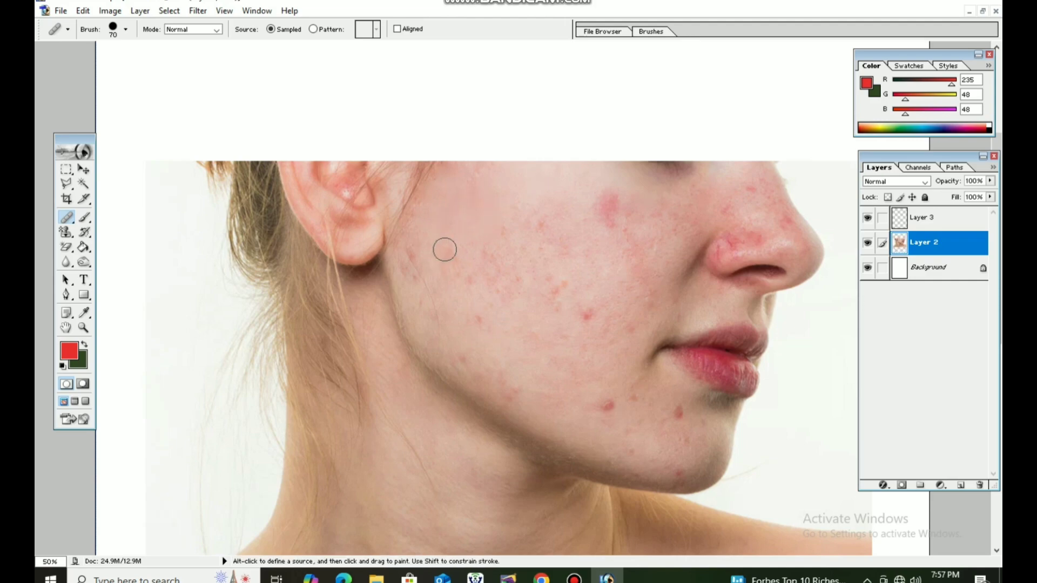
pyautogui.click(444, 249)
pyautogui.click(457, 271)
pyautogui.click(464, 277)
pyautogui.click(475, 323)
# Heal the large red patch below the eye and the cluster of spots across the middle of the cheek.
pyautogui.moveTo(607, 201)
pyautogui.mouseDown()
pyautogui.moveTo(608, 217)
pyautogui.moveTo(570, 215)
pyautogui.mouseUp()
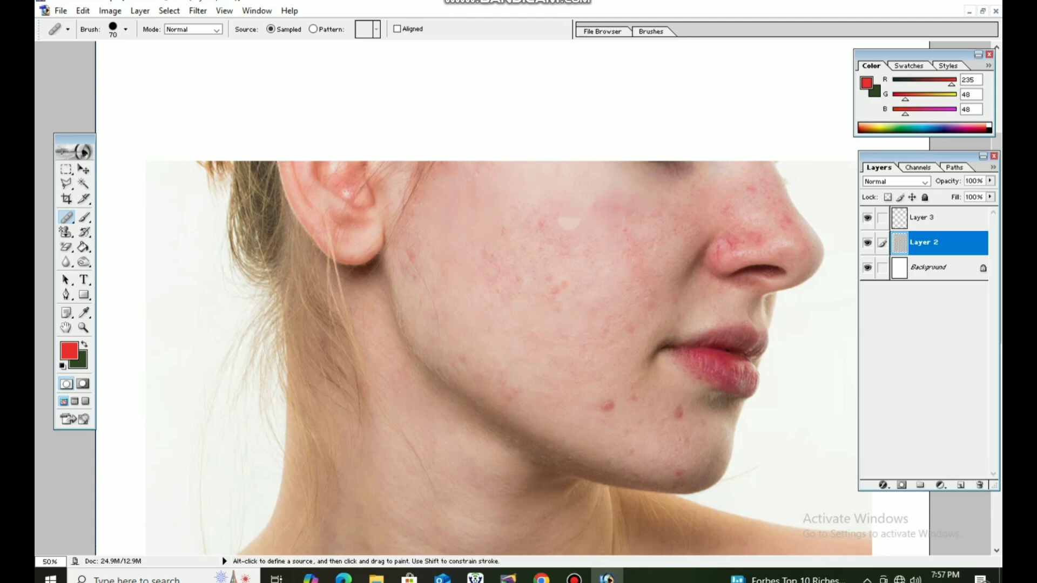
pyautogui.click(588, 204)
pyautogui.click(562, 208)
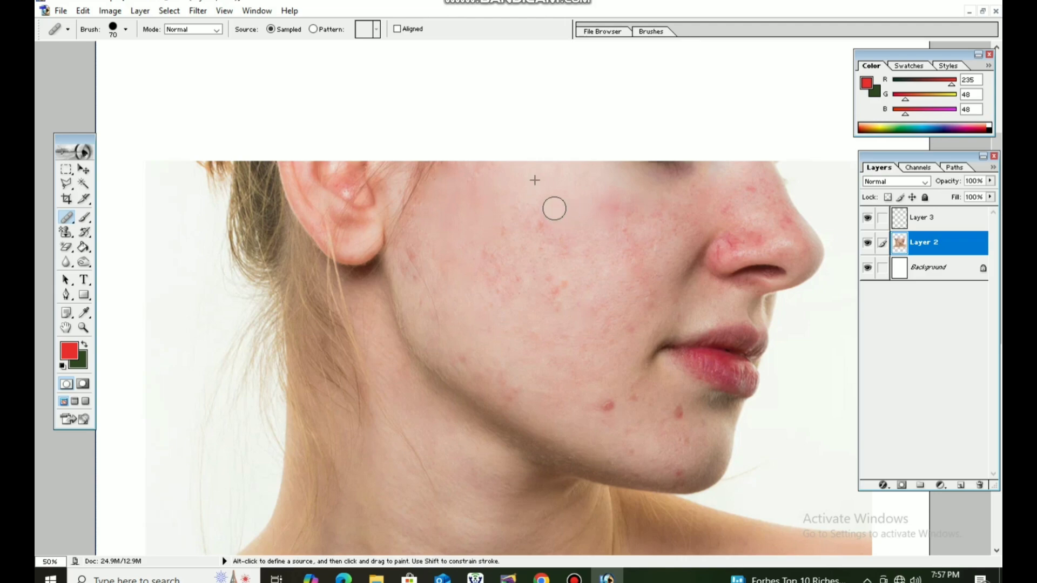
pyautogui.moveTo(543, 214)
pyautogui.mouseDown()
pyautogui.moveTo(498, 245)
pyautogui.moveTo(557, 233)
pyautogui.moveTo(570, 239)
pyautogui.moveTo(547, 255)
pyautogui.mouseUp()
pyautogui.click(518, 216)
pyautogui.click(537, 236)
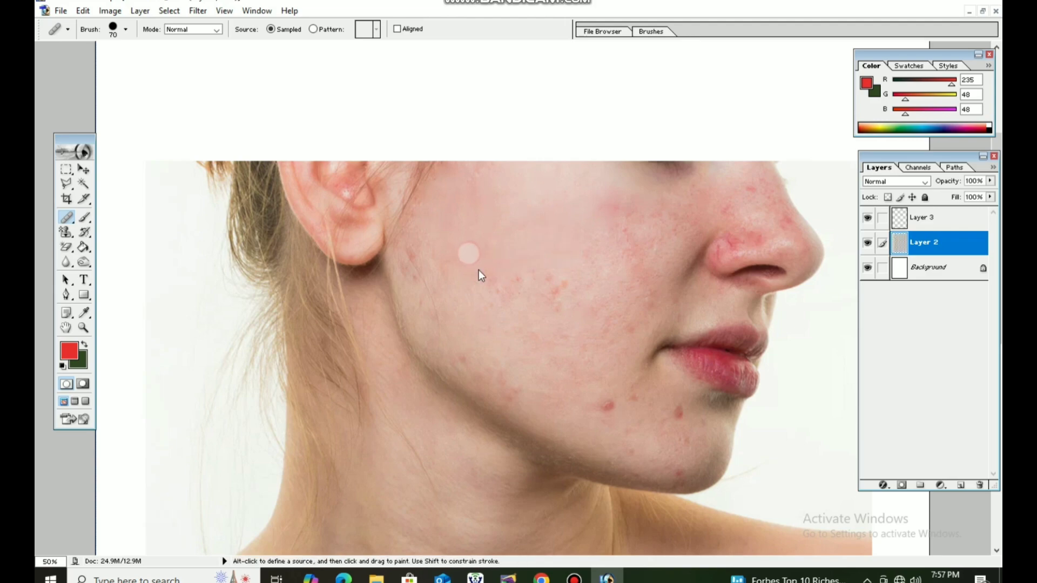
pyautogui.moveTo(531, 280); pyautogui.dragTo(564, 282)
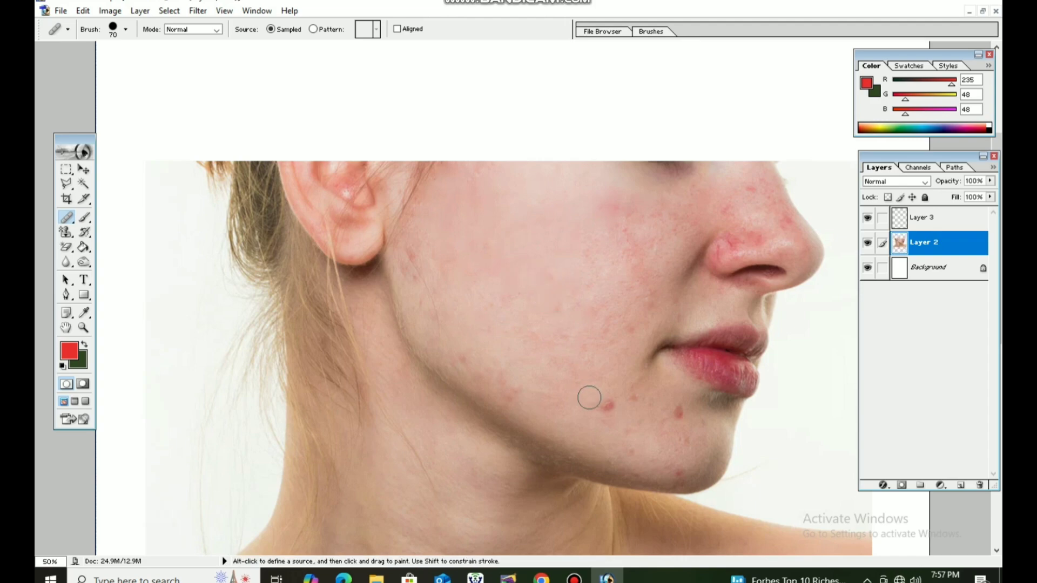
# Heal the blemishes on the chin, along the lower jaw and below the corner of the mouth.
pyautogui.click(604, 409)
pyautogui.click(676, 412)
pyautogui.click(708, 426)
pyautogui.click(677, 481)
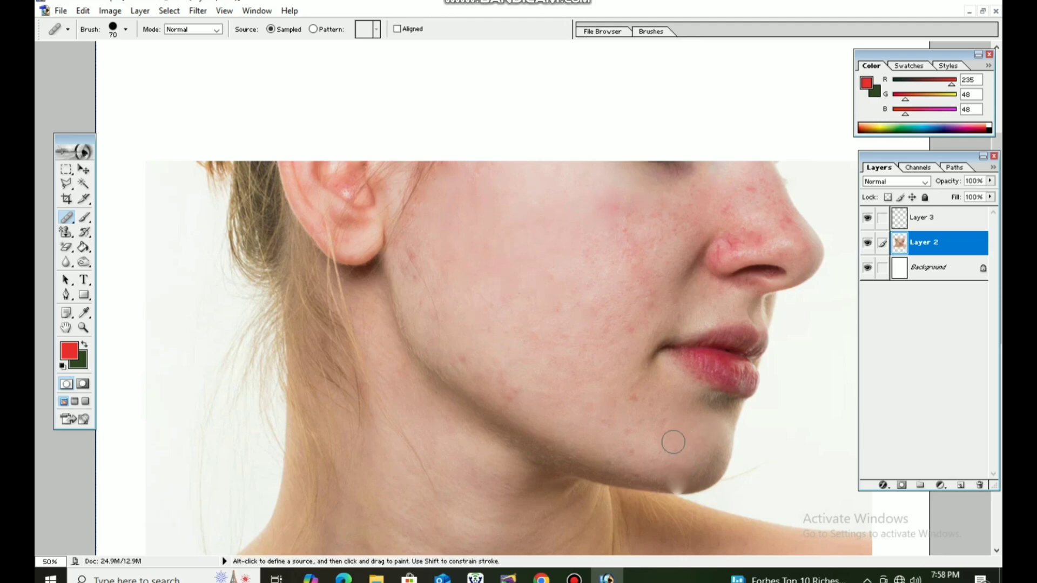
pyautogui.click(670, 432)
pyautogui.click(655, 423)
pyautogui.click(625, 447)
pyautogui.click(626, 397)
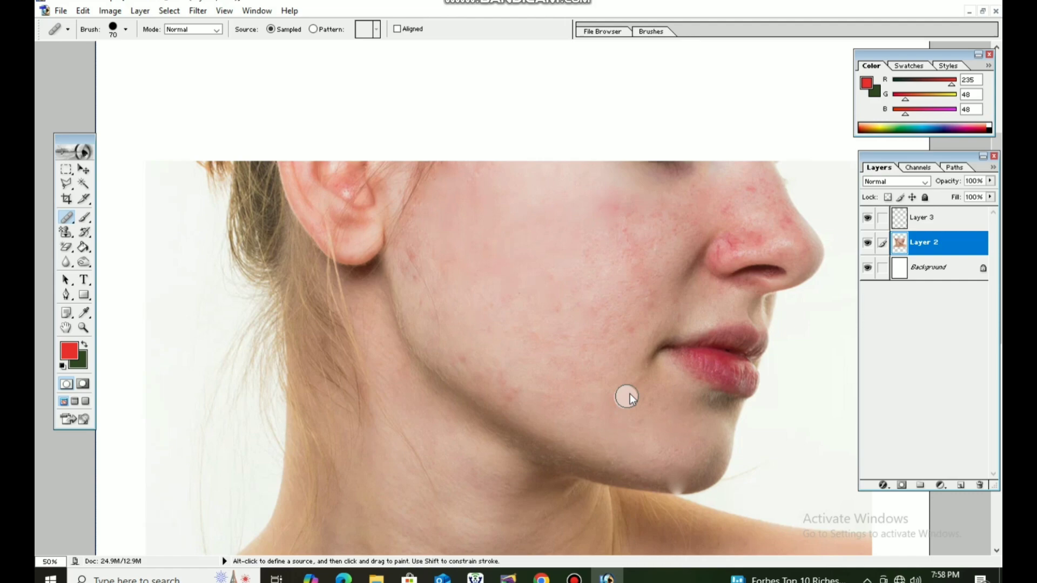
# Try to heal the redness on the side of the nose, and undo the last healing stroke there.
pyautogui.click(717, 253)
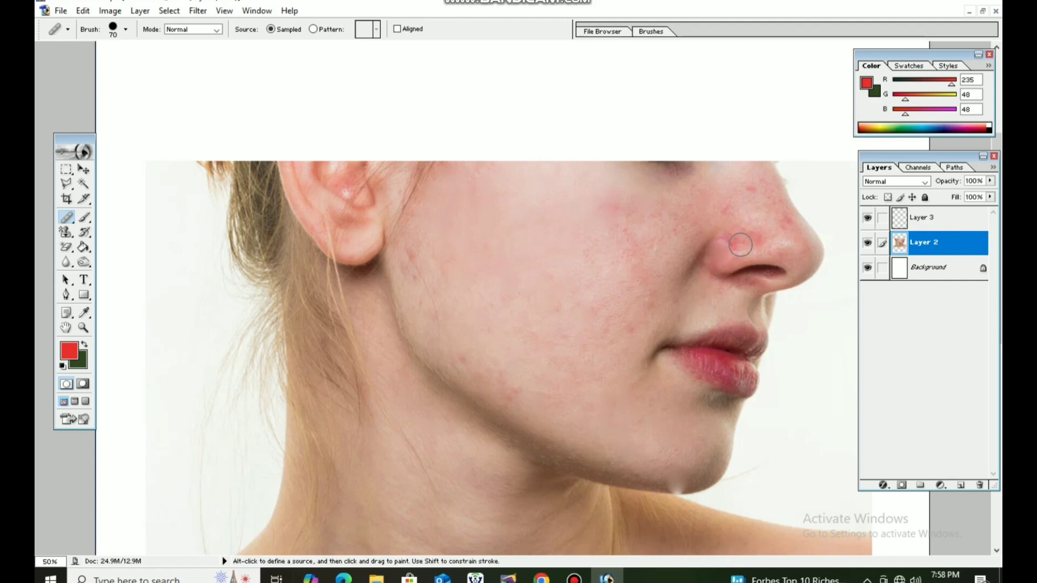
pyautogui.click(737, 241)
pyautogui.hotkey('ctrl', 'z')
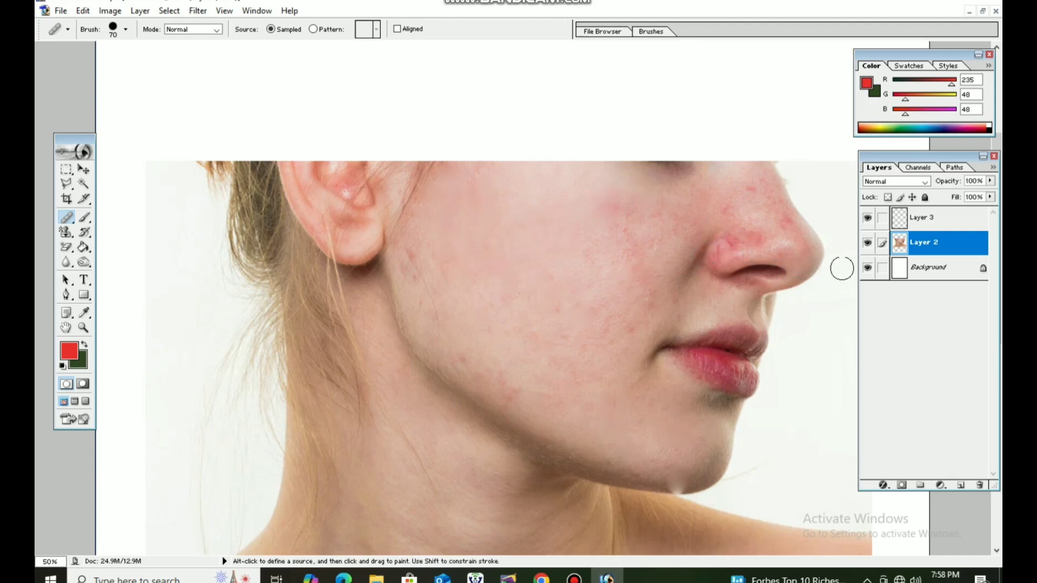
# Sample clean skin near the nose tip and heal the redness above the nostril and the spots along the nose bridge.
pyautogui.press('alt')
pyautogui.keyDown('alt'); pyautogui.click(794, 241); pyautogui.keyUp('alt')
pyautogui.click(719, 250)
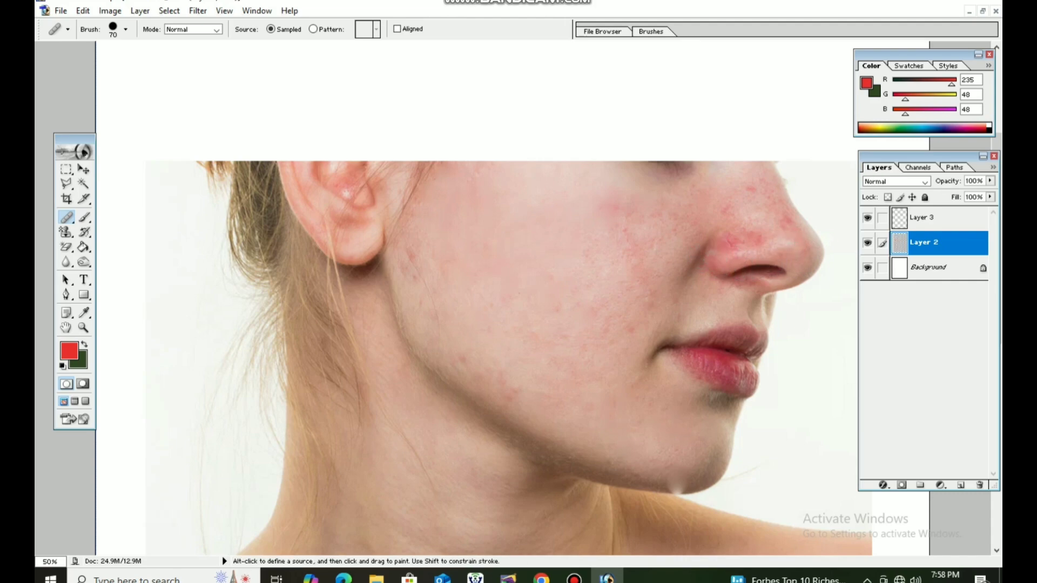
pyautogui.click(729, 247)
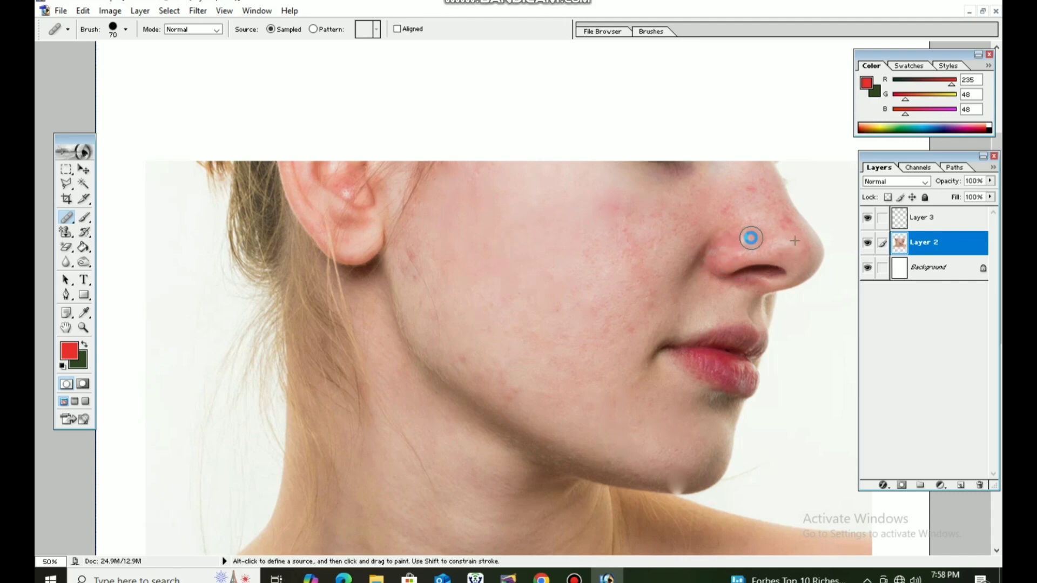
pyautogui.moveTo(751, 237); pyautogui.dragTo(750, 251)
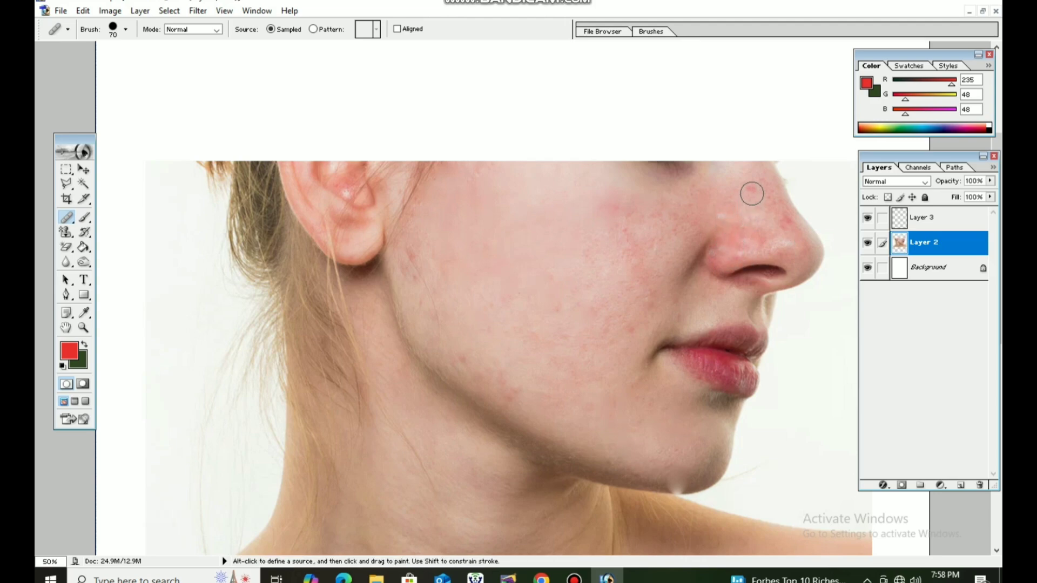
pyautogui.click(754, 194)
pyautogui.click(780, 218)
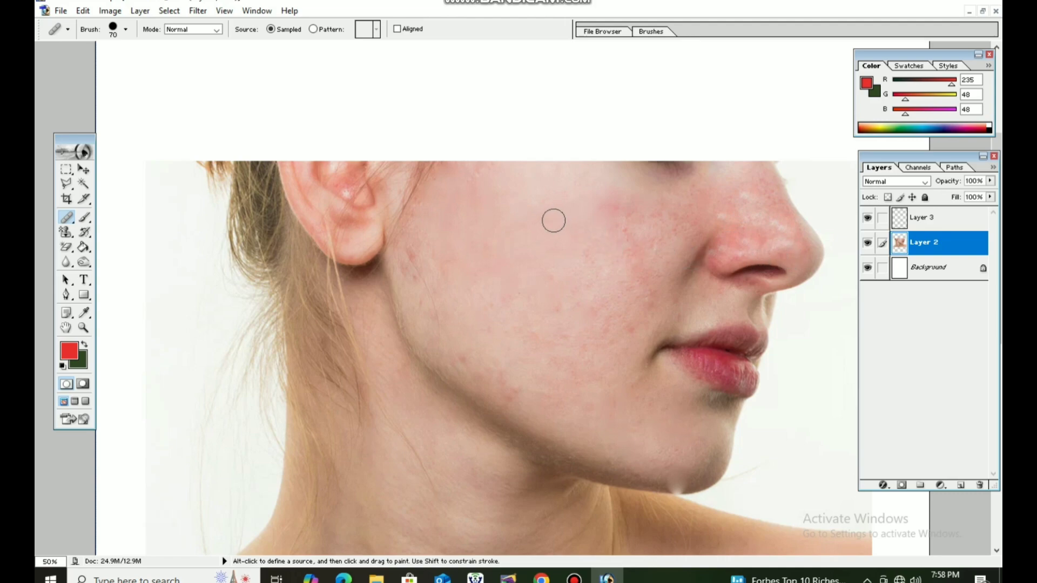
# Sample clean skin from the upper cheek and heal the remaining marks on the side of the nose and mid-cheek.
pyautogui.keyDown('alt'); pyautogui.click(577, 222); pyautogui.keyUp('alt')
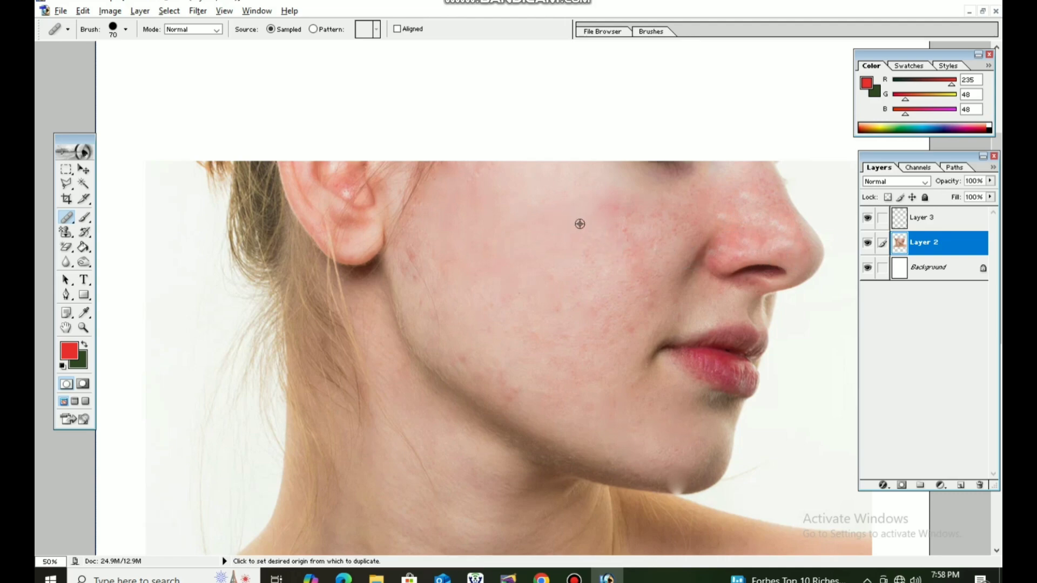
pyautogui.click(762, 225)
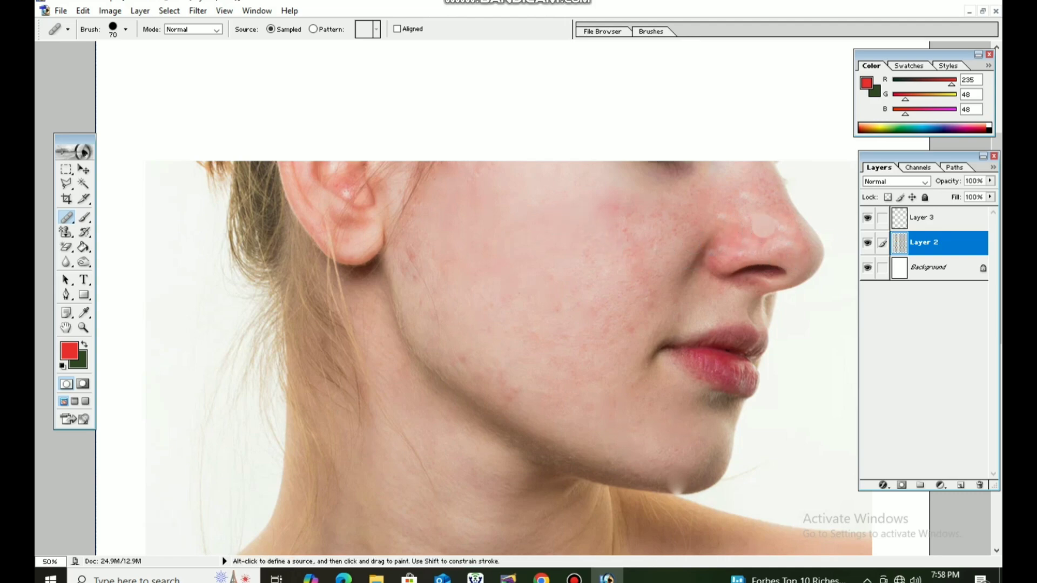
pyautogui.click(780, 227)
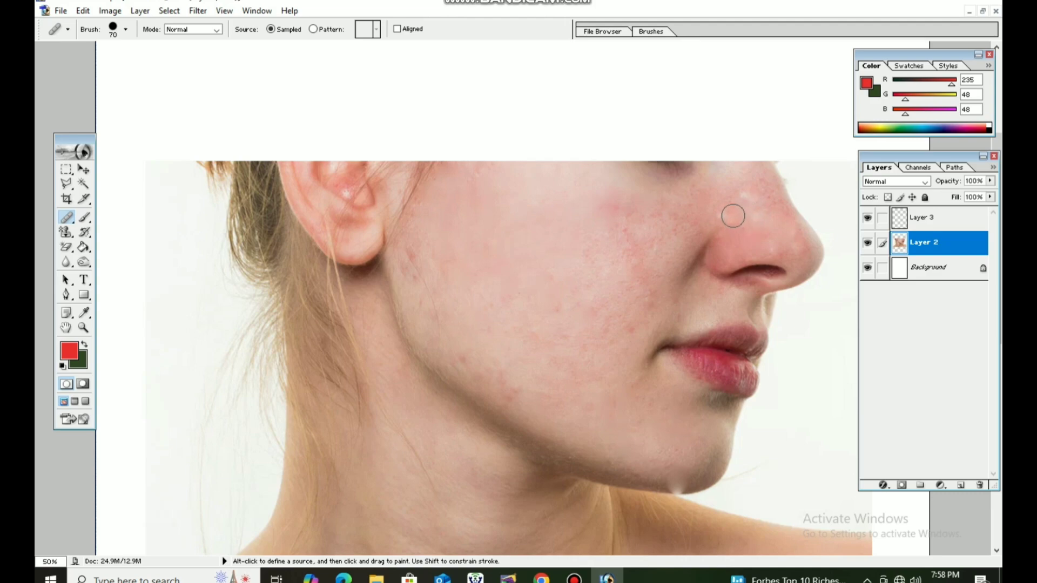
pyautogui.click(732, 216)
pyautogui.click(599, 271)
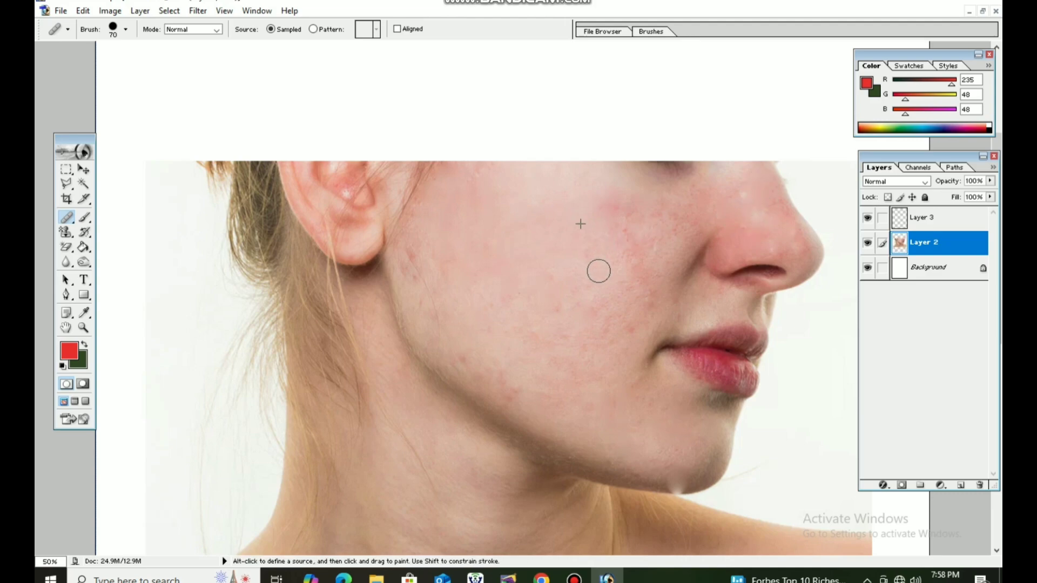
pyautogui.click(644, 300)
# Paint a soft red spot on the middle of the cheek with the 500 px Brush Tool.
pyautogui.click(84, 217)
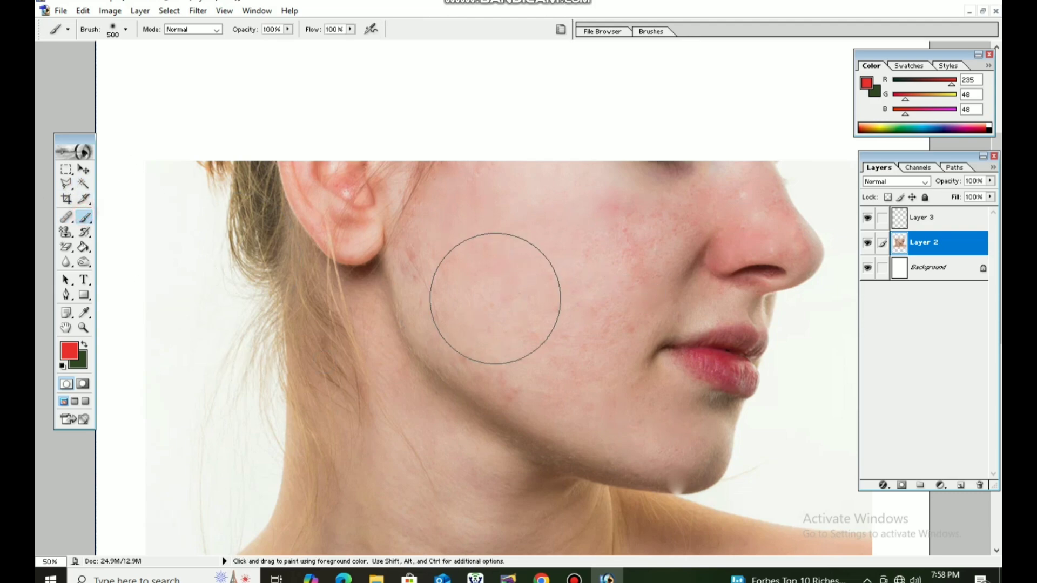
pyautogui.click(506, 264)
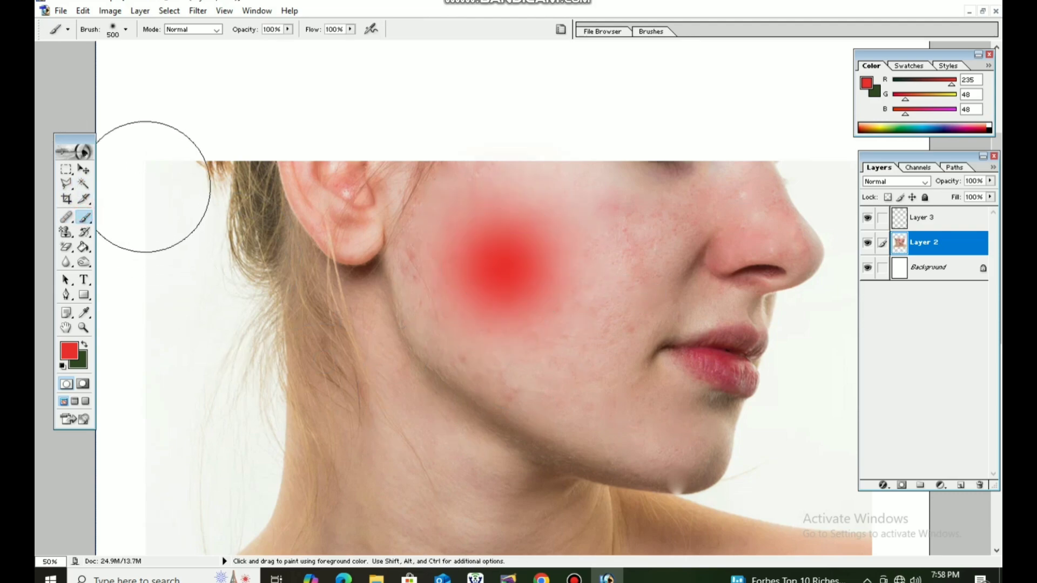
pyautogui.click(88, 170)
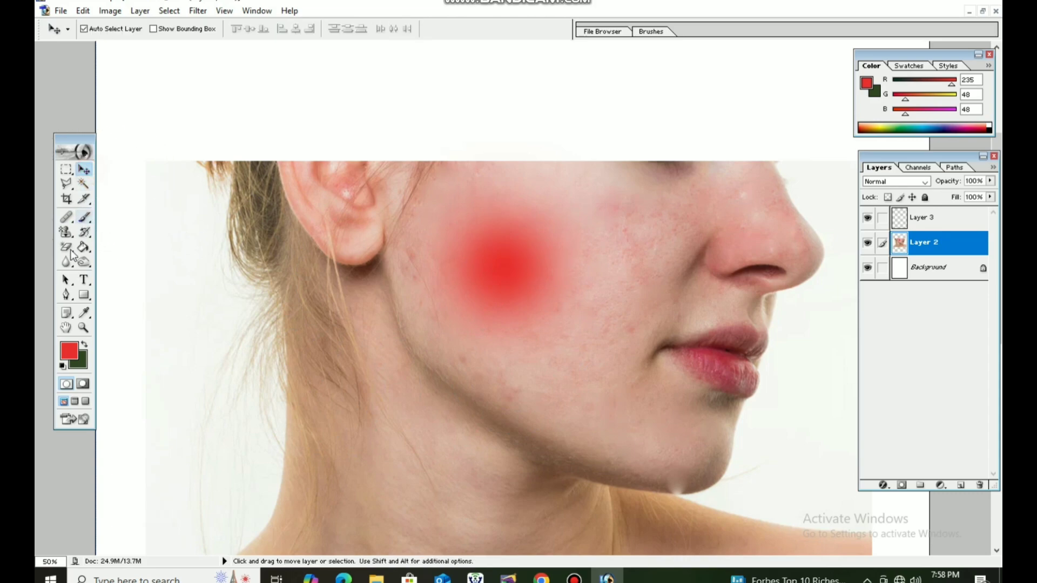
# Enlarge the Healing Brush to 500 px and heal over the painted red spot on the cheek.
pyautogui.click(66, 217)
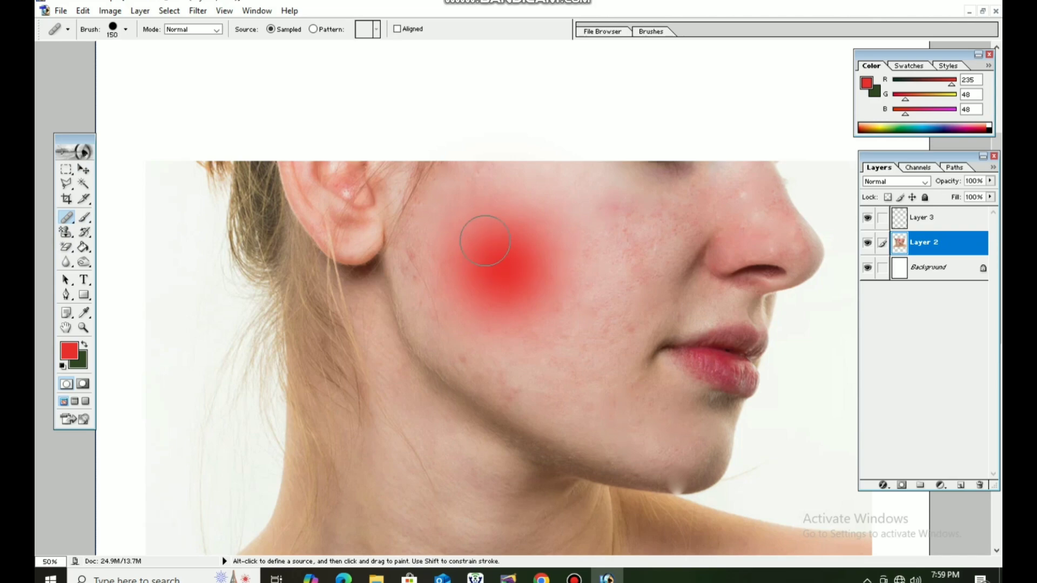
pyautogui.press(']')
pyautogui.press(']')
pyautogui.press(']')
pyautogui.press(']')
pyautogui.press(']')
pyautogui.press(']')
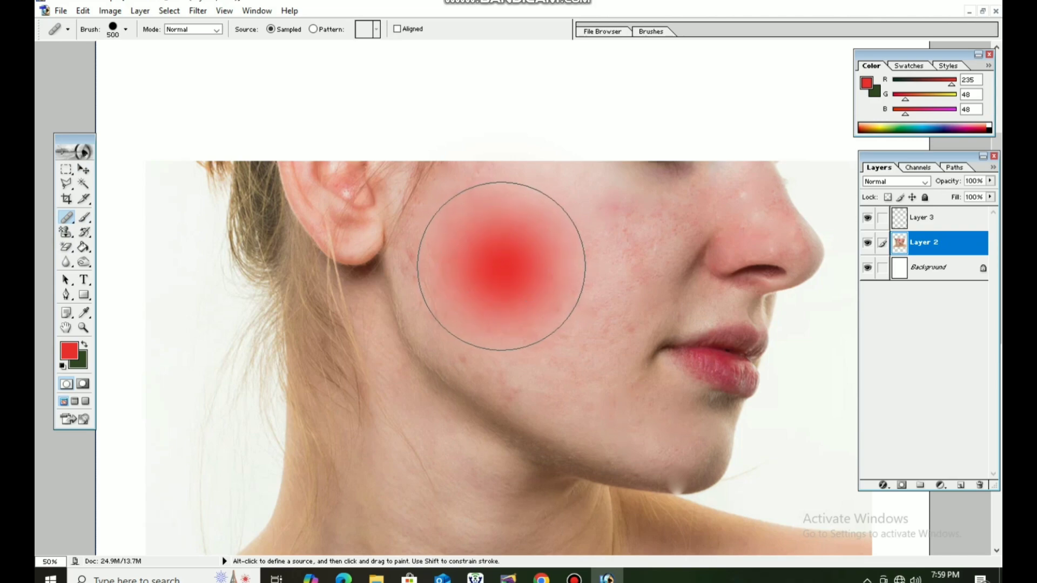
pyautogui.click(501, 266)
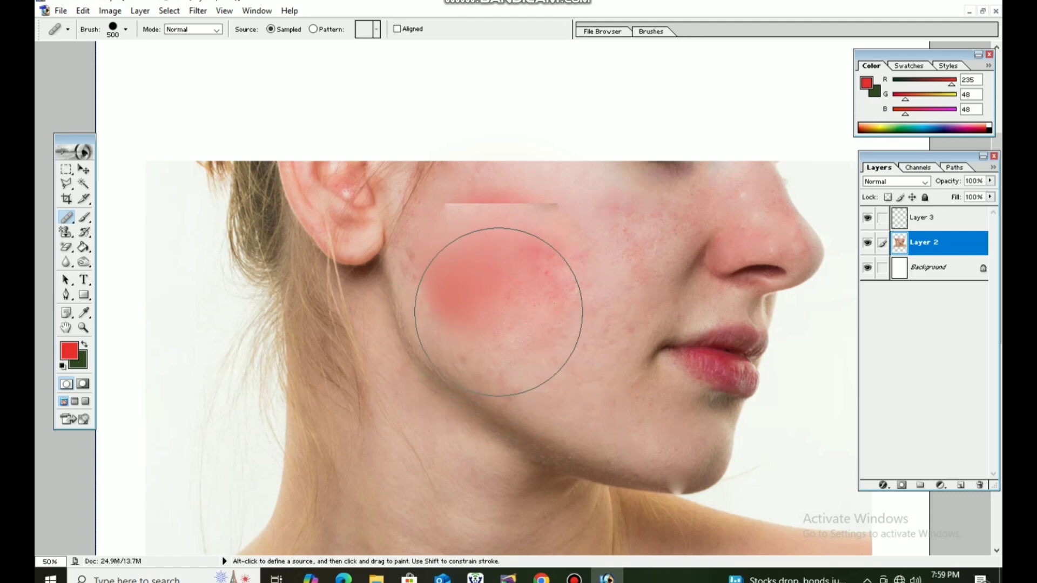
# Reduce the Healing Brush to 250 px and heal the leftover redness across the middle of the cheek.
pyautogui.press('[')
pyautogui.press('[')
pyautogui.press('[')
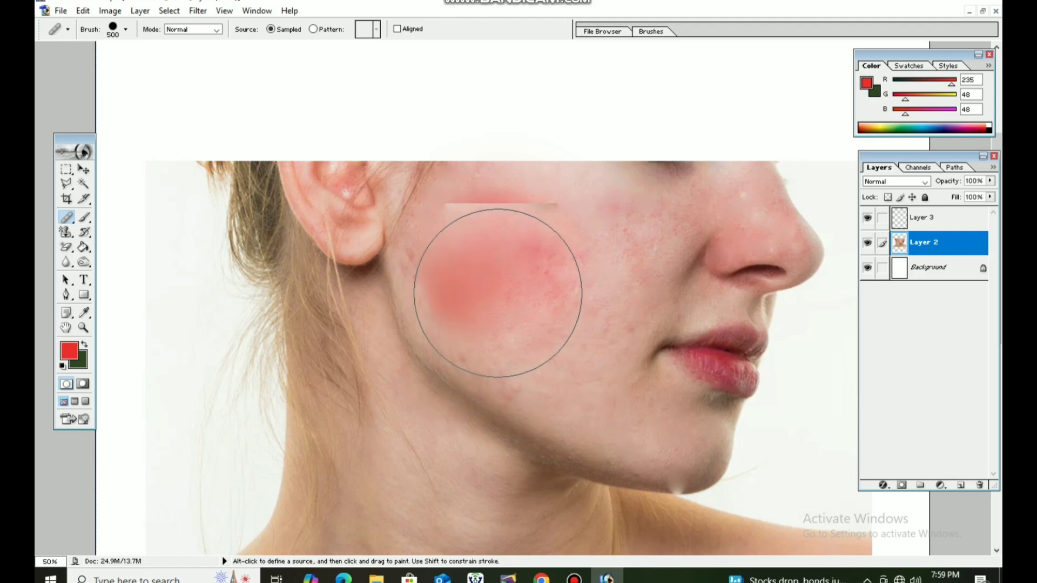
pyautogui.click(473, 288)
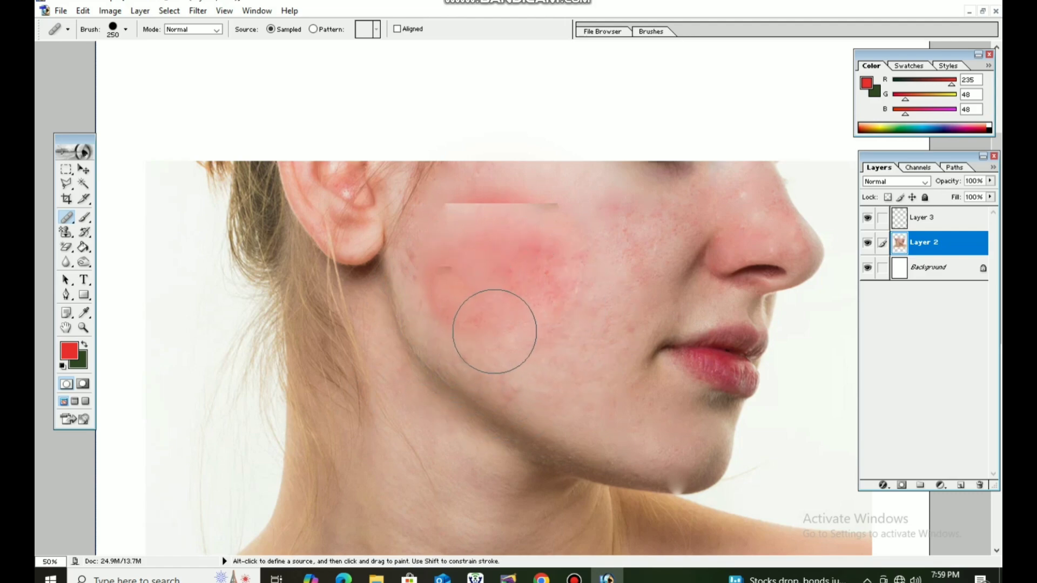
pyautogui.click(445, 277)
pyautogui.click(501, 272)
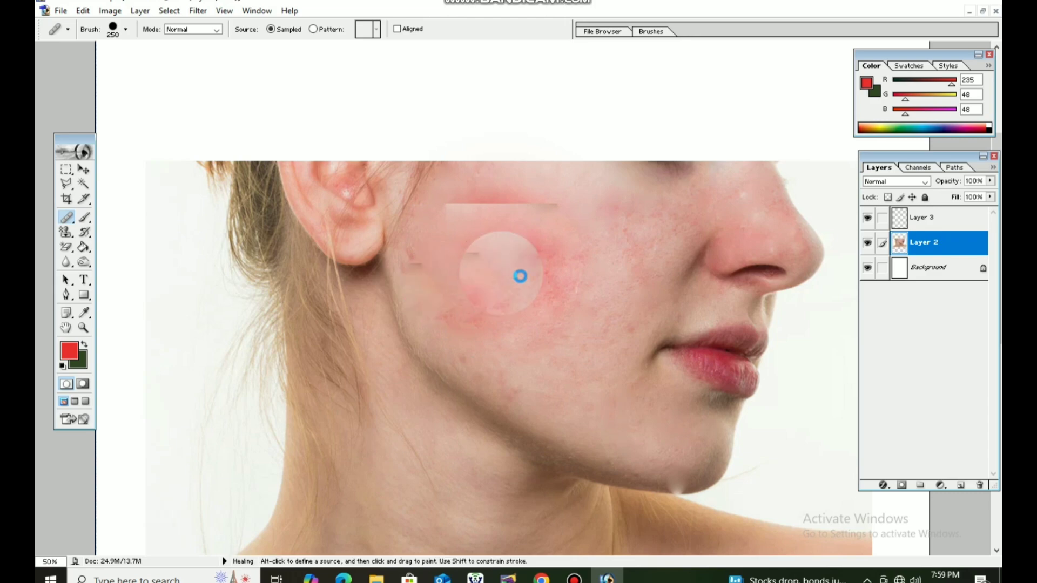
pyautogui.click(533, 271)
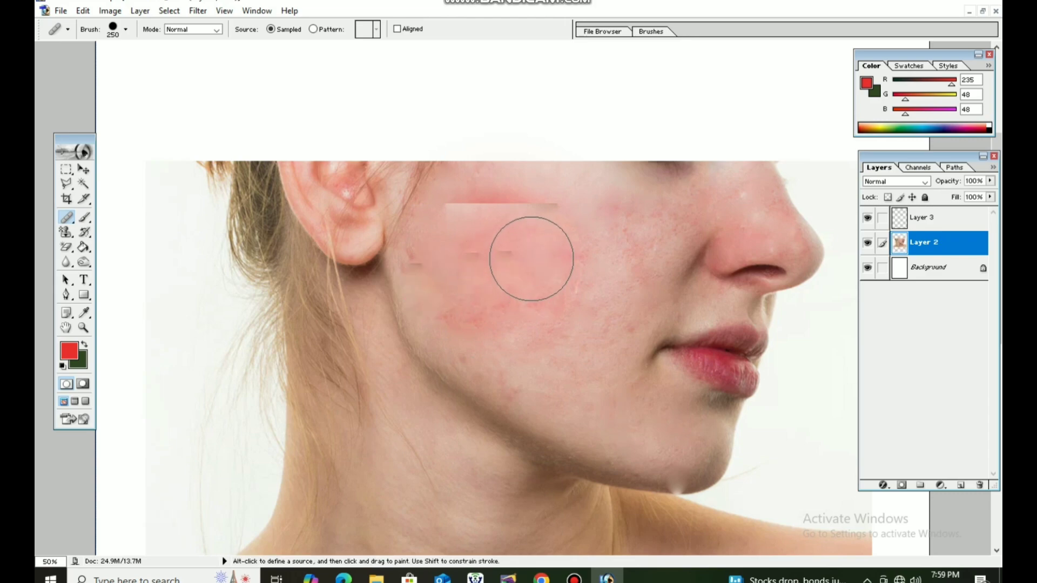
# Heal the hard-edged red streak across the upper cheek.
pyautogui.click(528, 224)
pyautogui.click(488, 229)
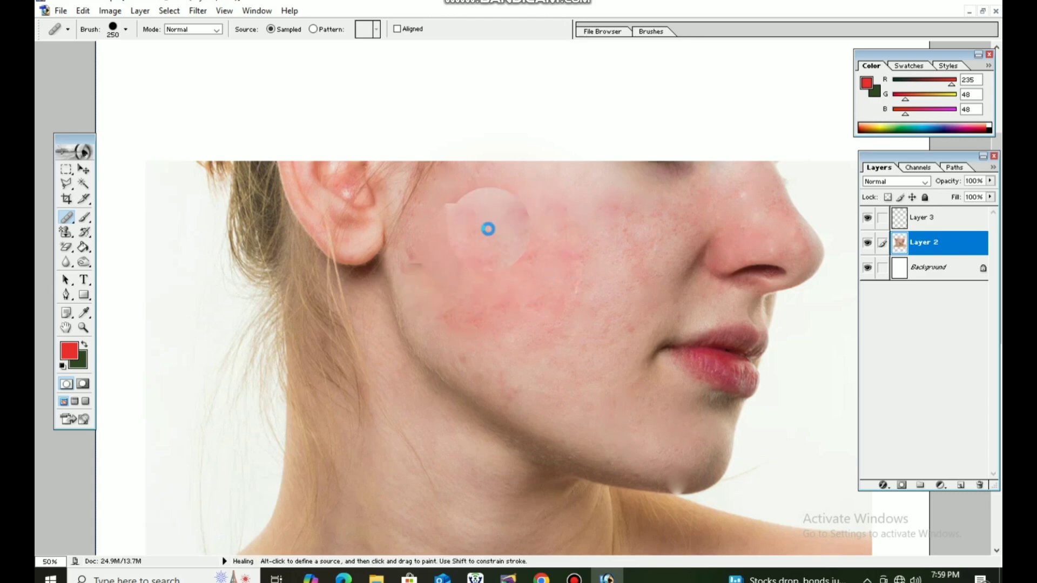
pyautogui.click(460, 229)
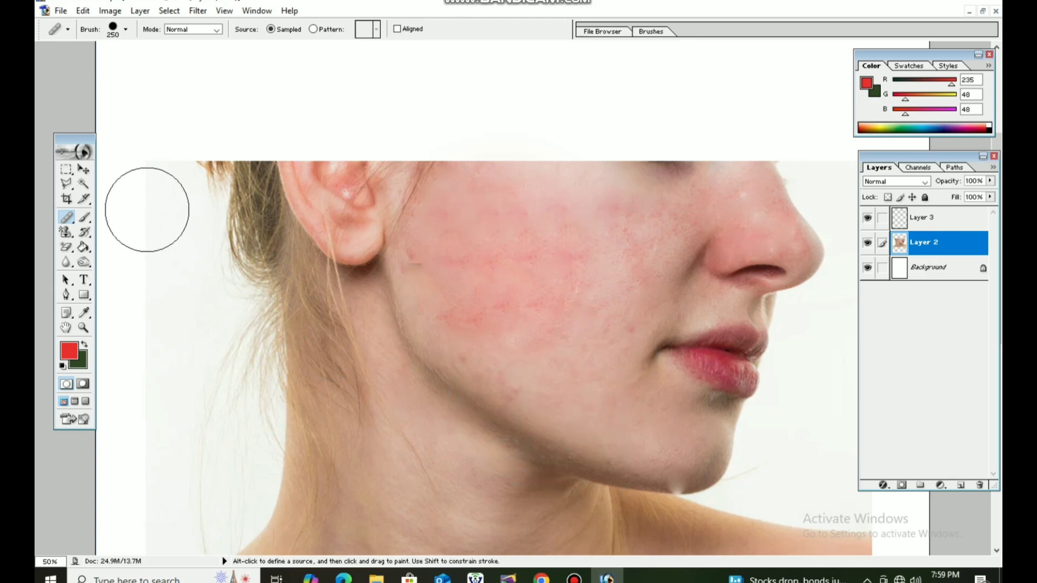
# Move the face photo slightly up and to the left on the canvas.
pyautogui.click(83, 171)
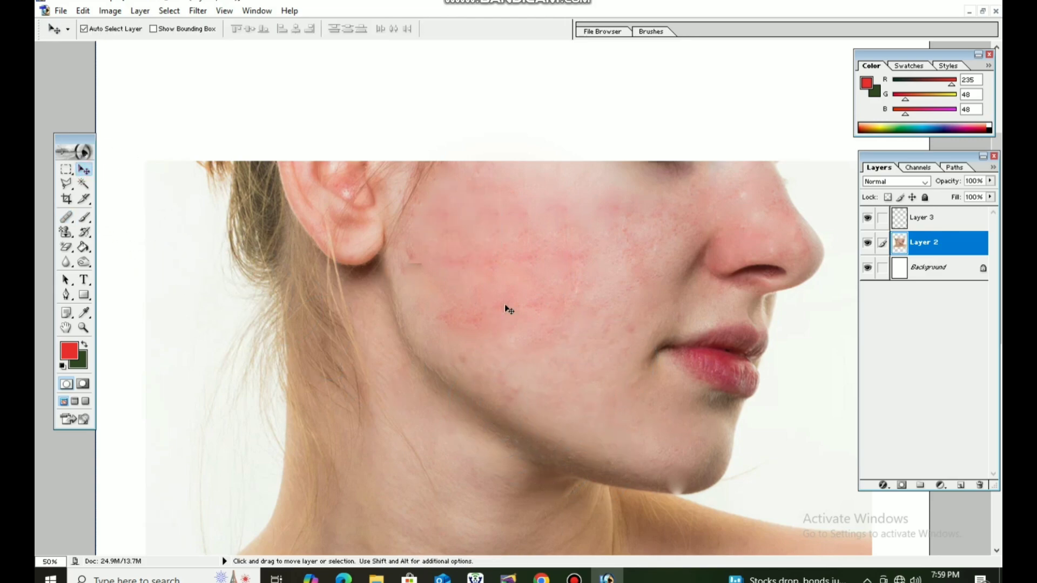
pyautogui.moveTo(506, 308); pyautogui.dragTo(493, 263)
# Show the tool group containing the Healing Brush Tool and the Patch Tool.
pyautogui.click(66, 218)
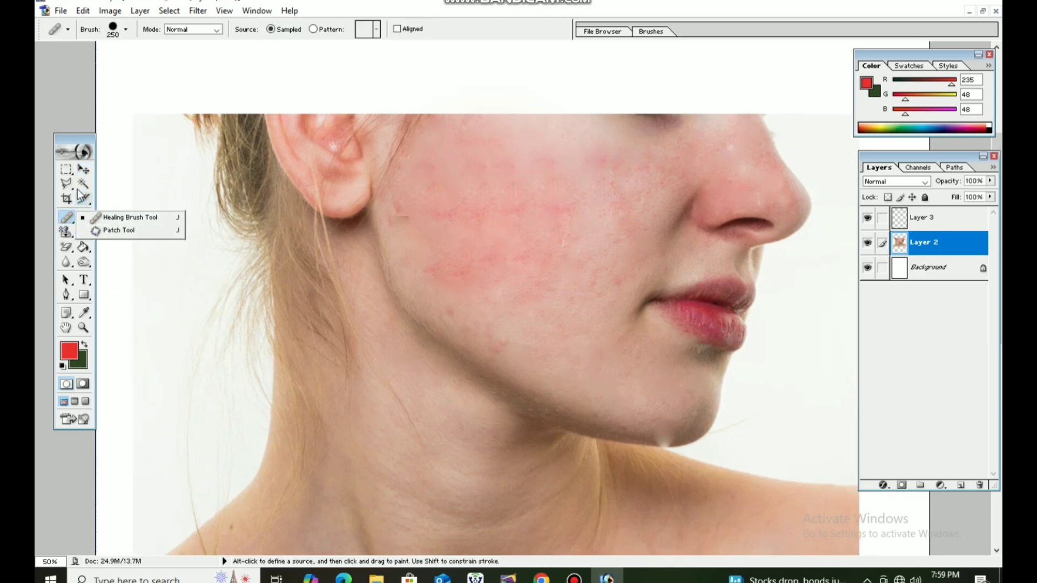
pyautogui.click(66, 169)
pyautogui.click(83, 169)
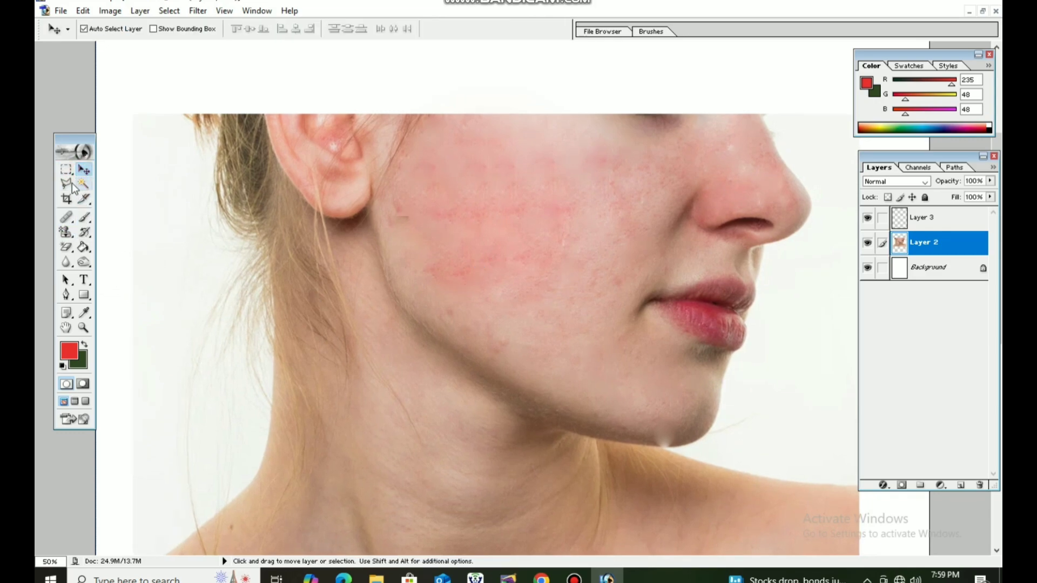
pyautogui.click(68, 183)
pyautogui.click(85, 170)
pyautogui.click(67, 218)
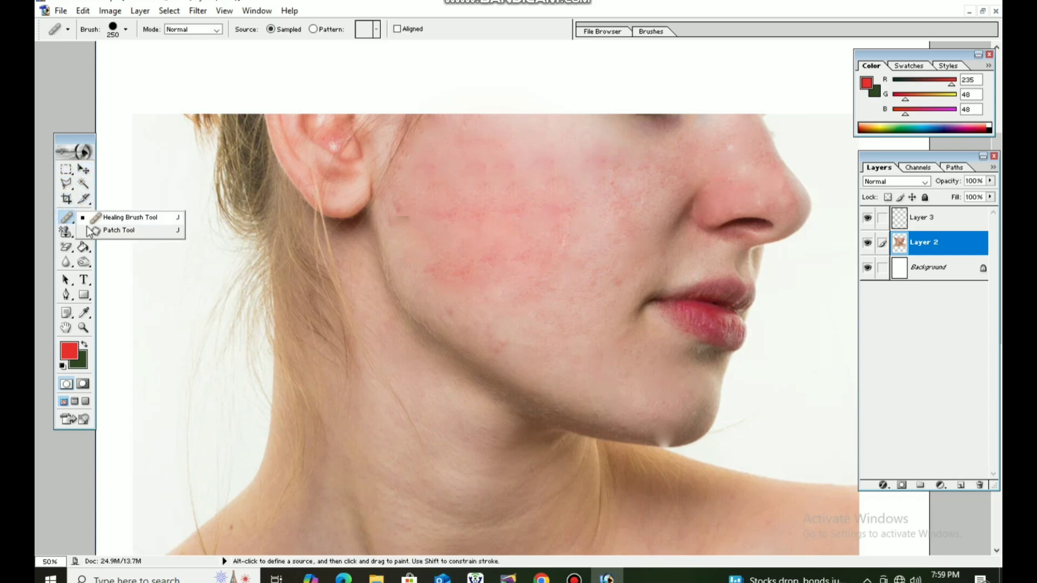